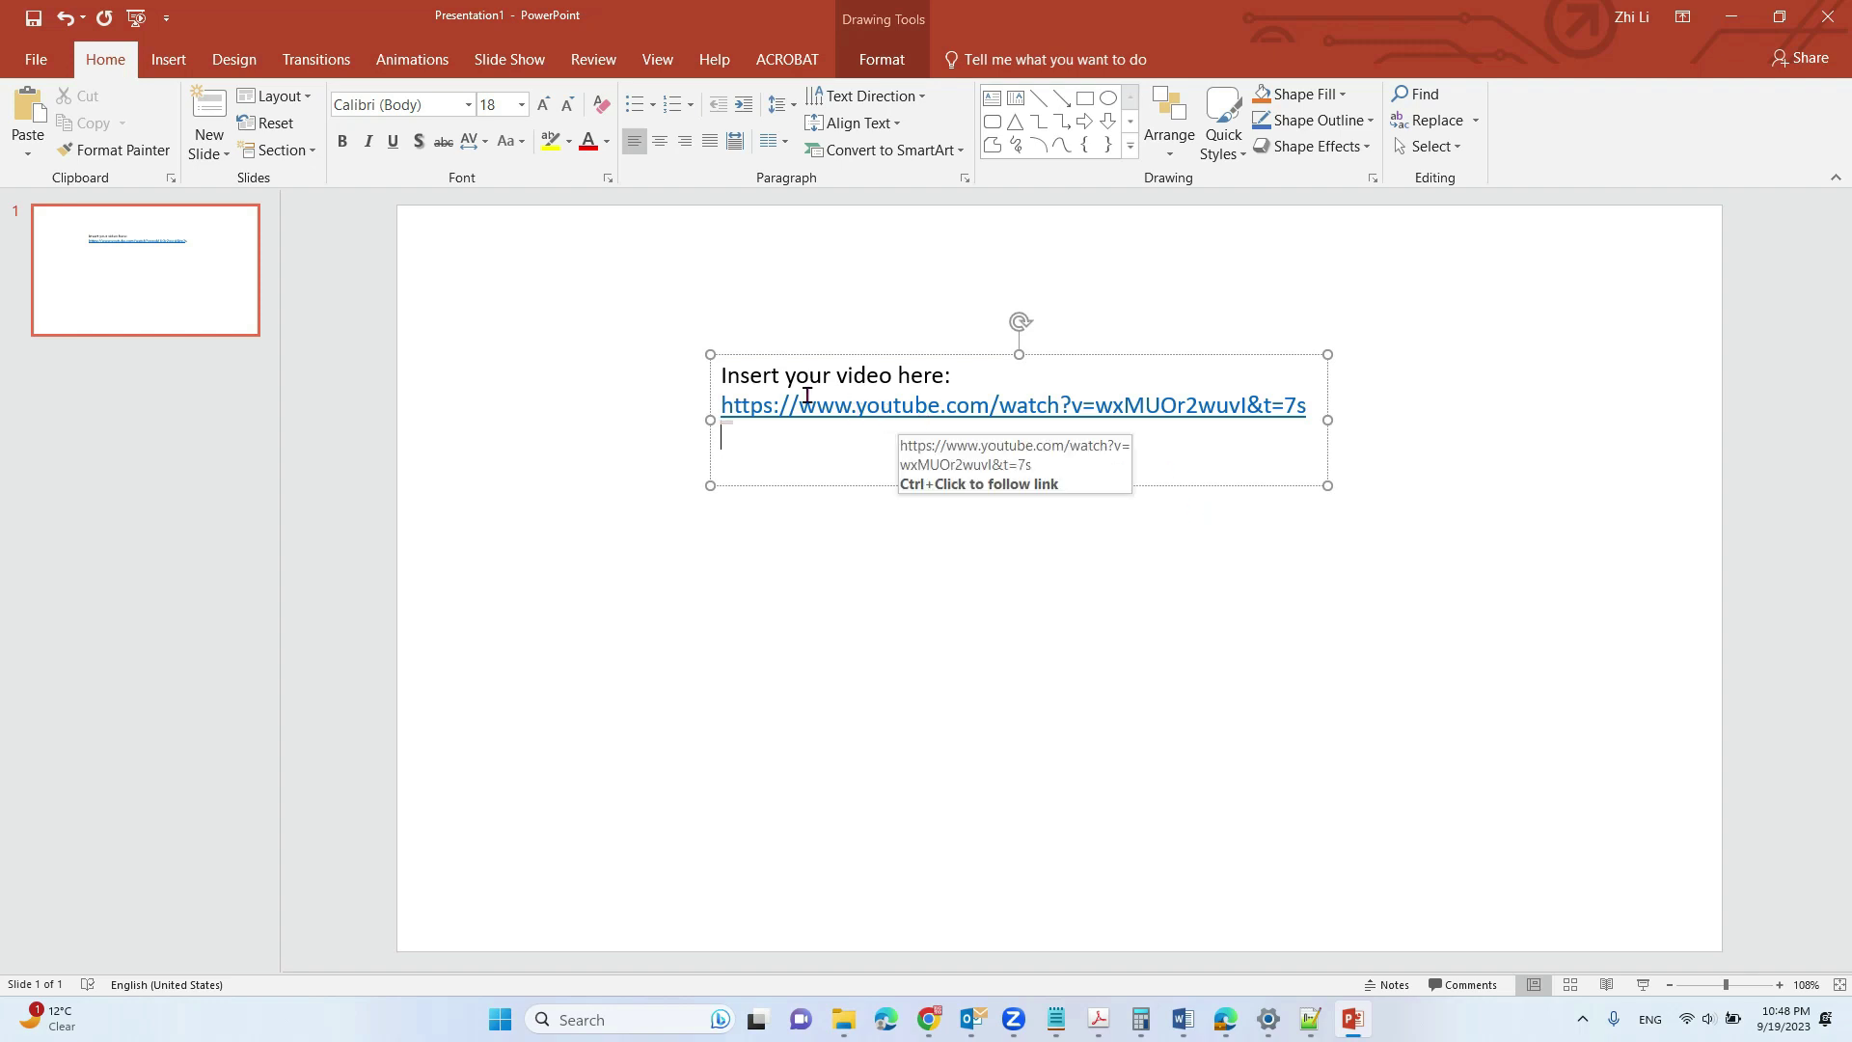
Step: Follow the slide's link to the 'MS Excel show click cell text in text box 1' video, pause the ad, and return
ctrl+click(903, 405)
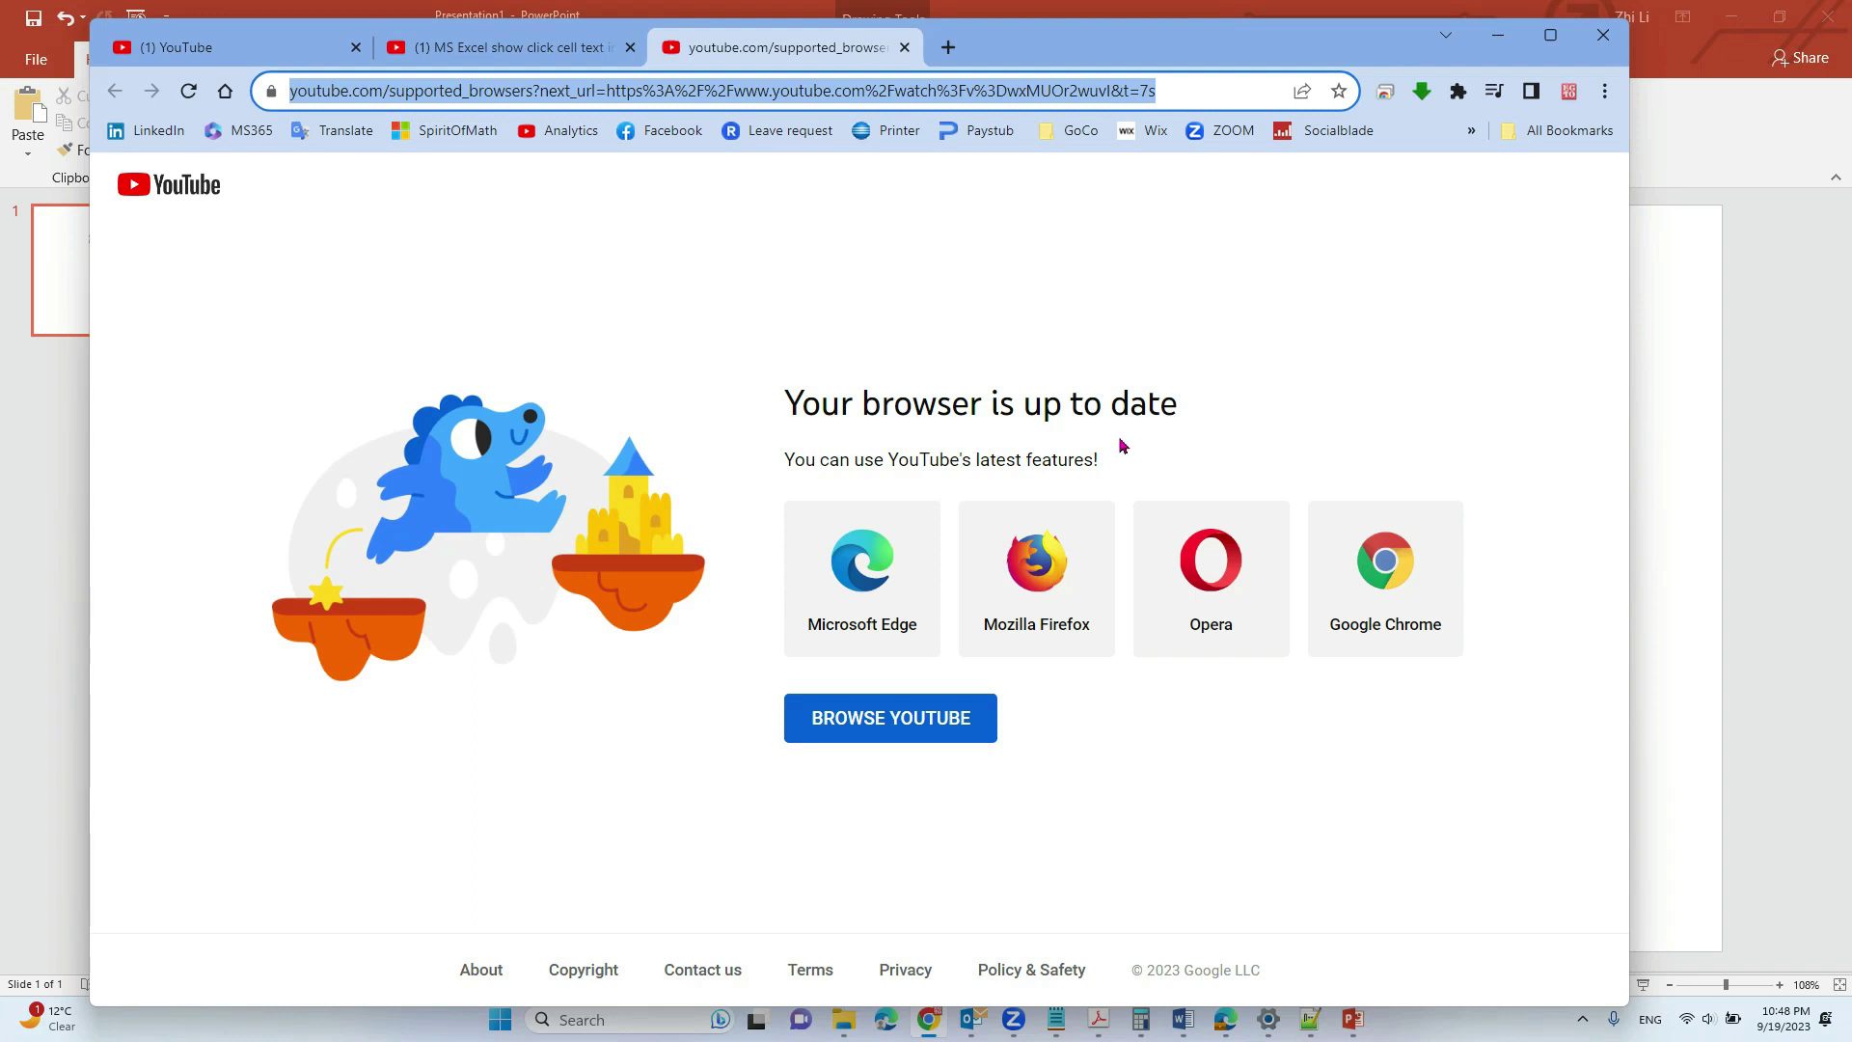
click(875, 733)
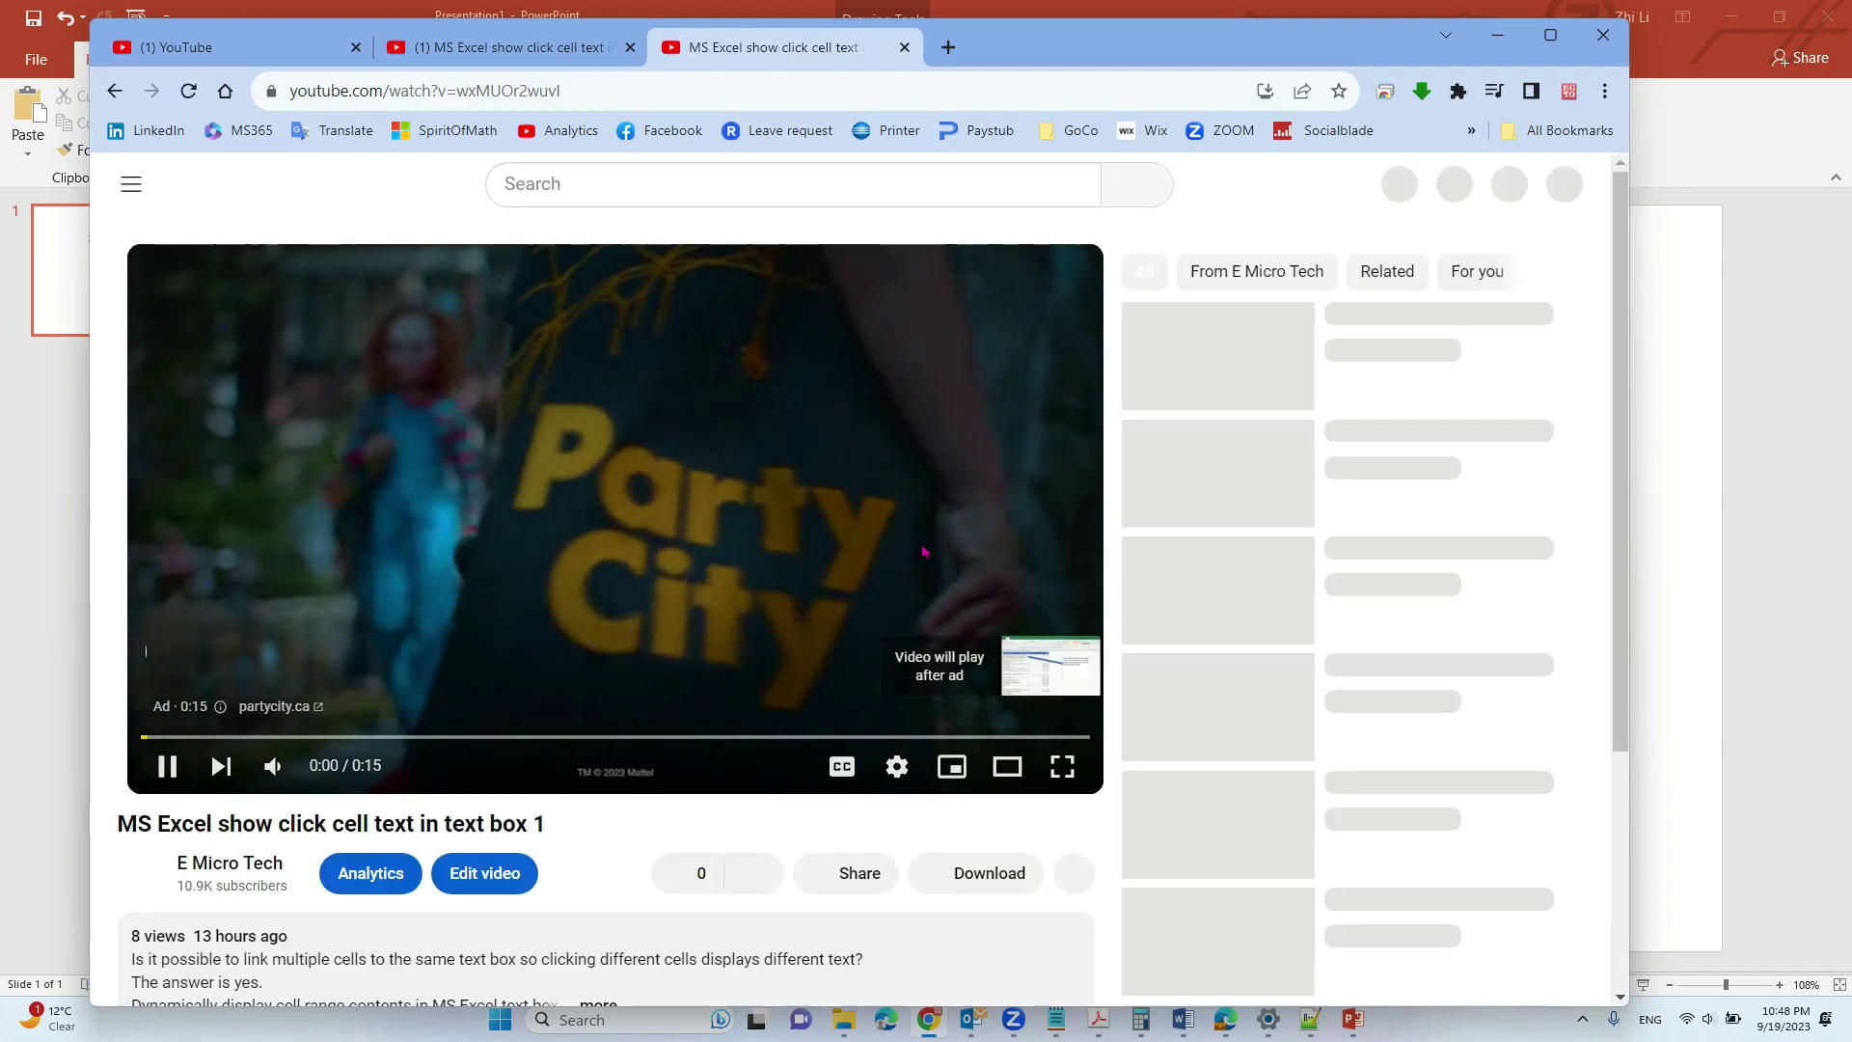
click(489, 603)
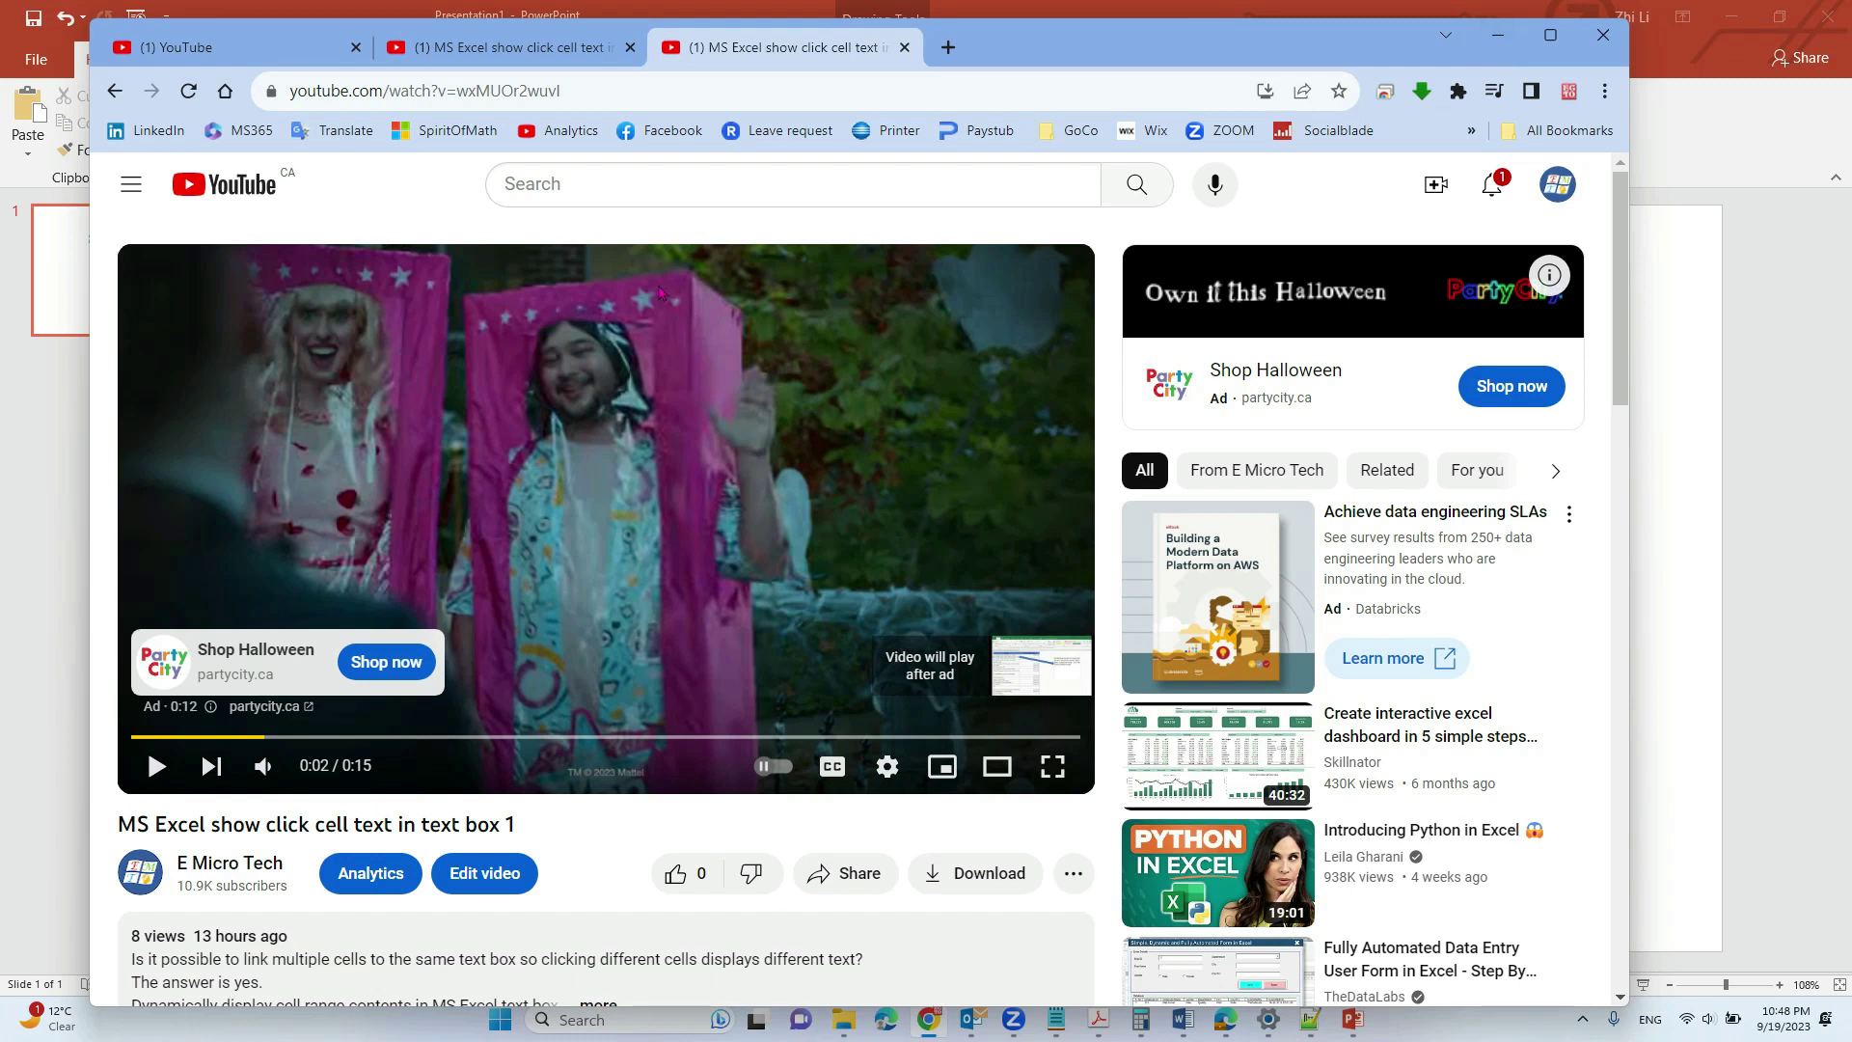
click(1661, 374)
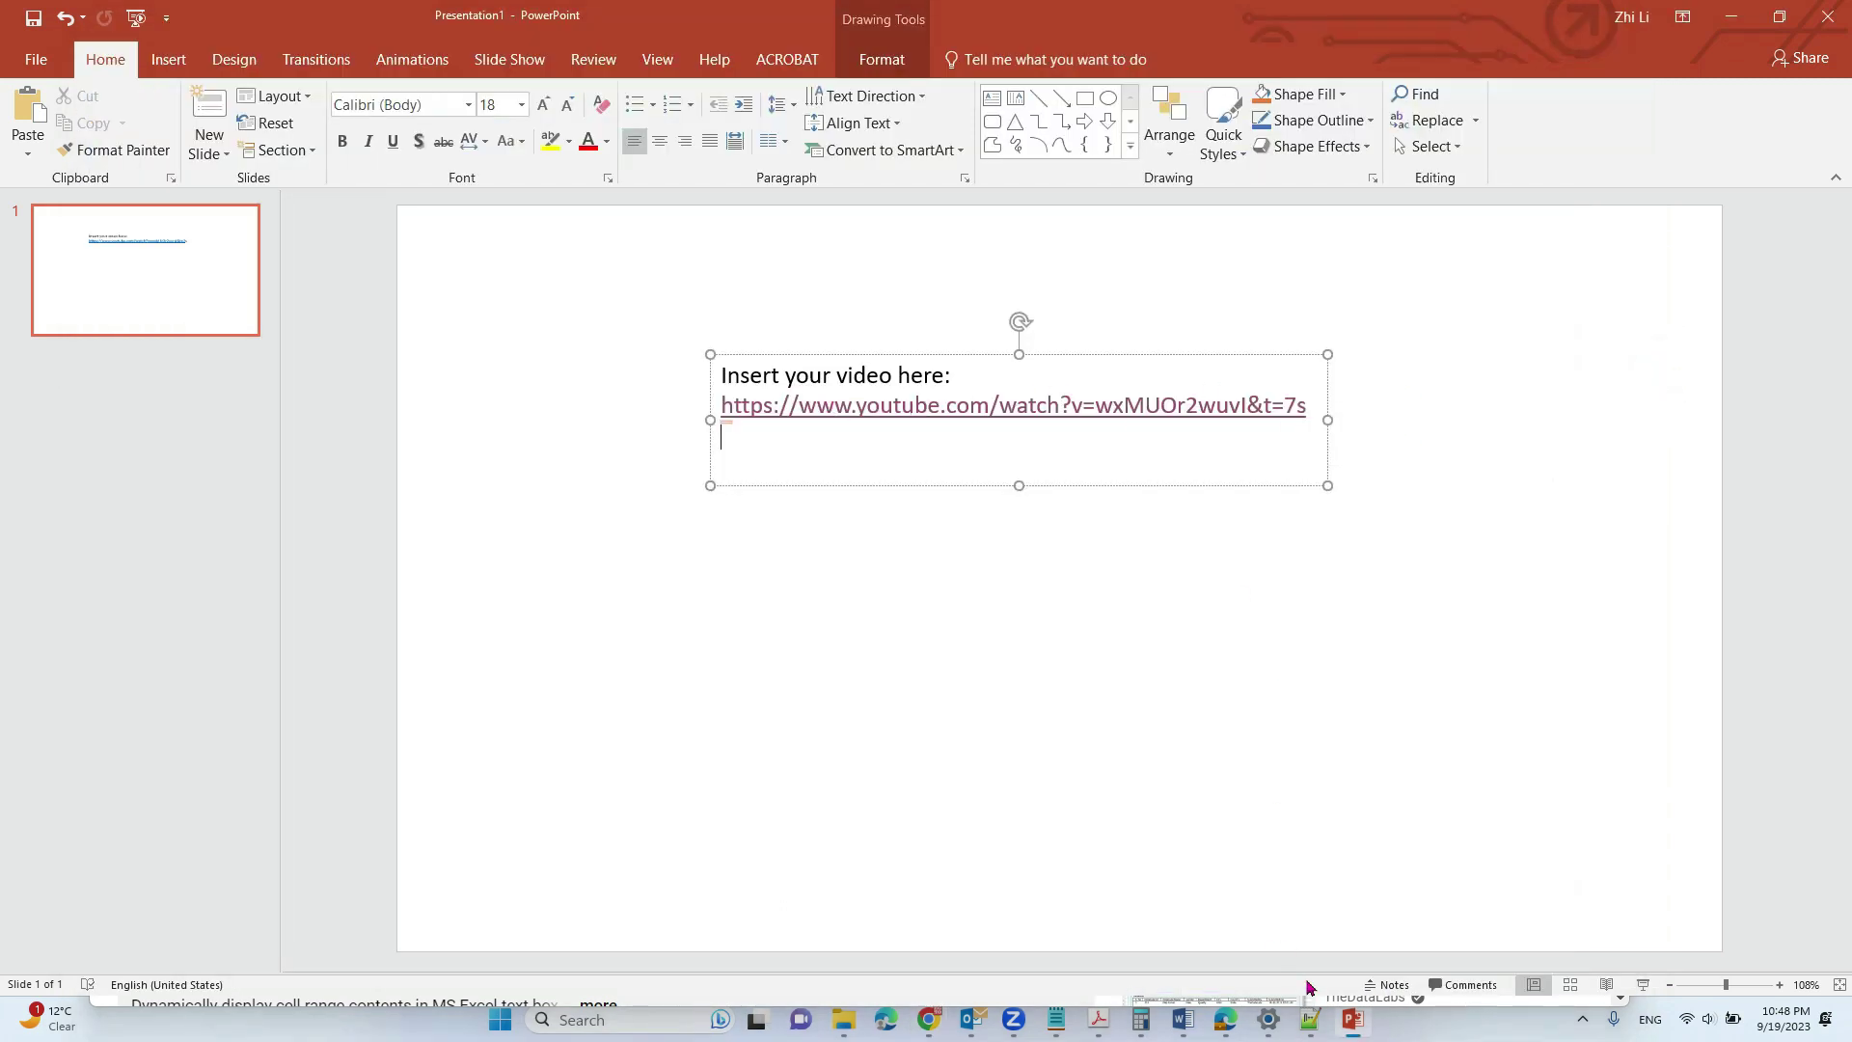
Step: Copy the video's short youtu.be share link, then put the caret on the text box's empty line
click(936, 1028)
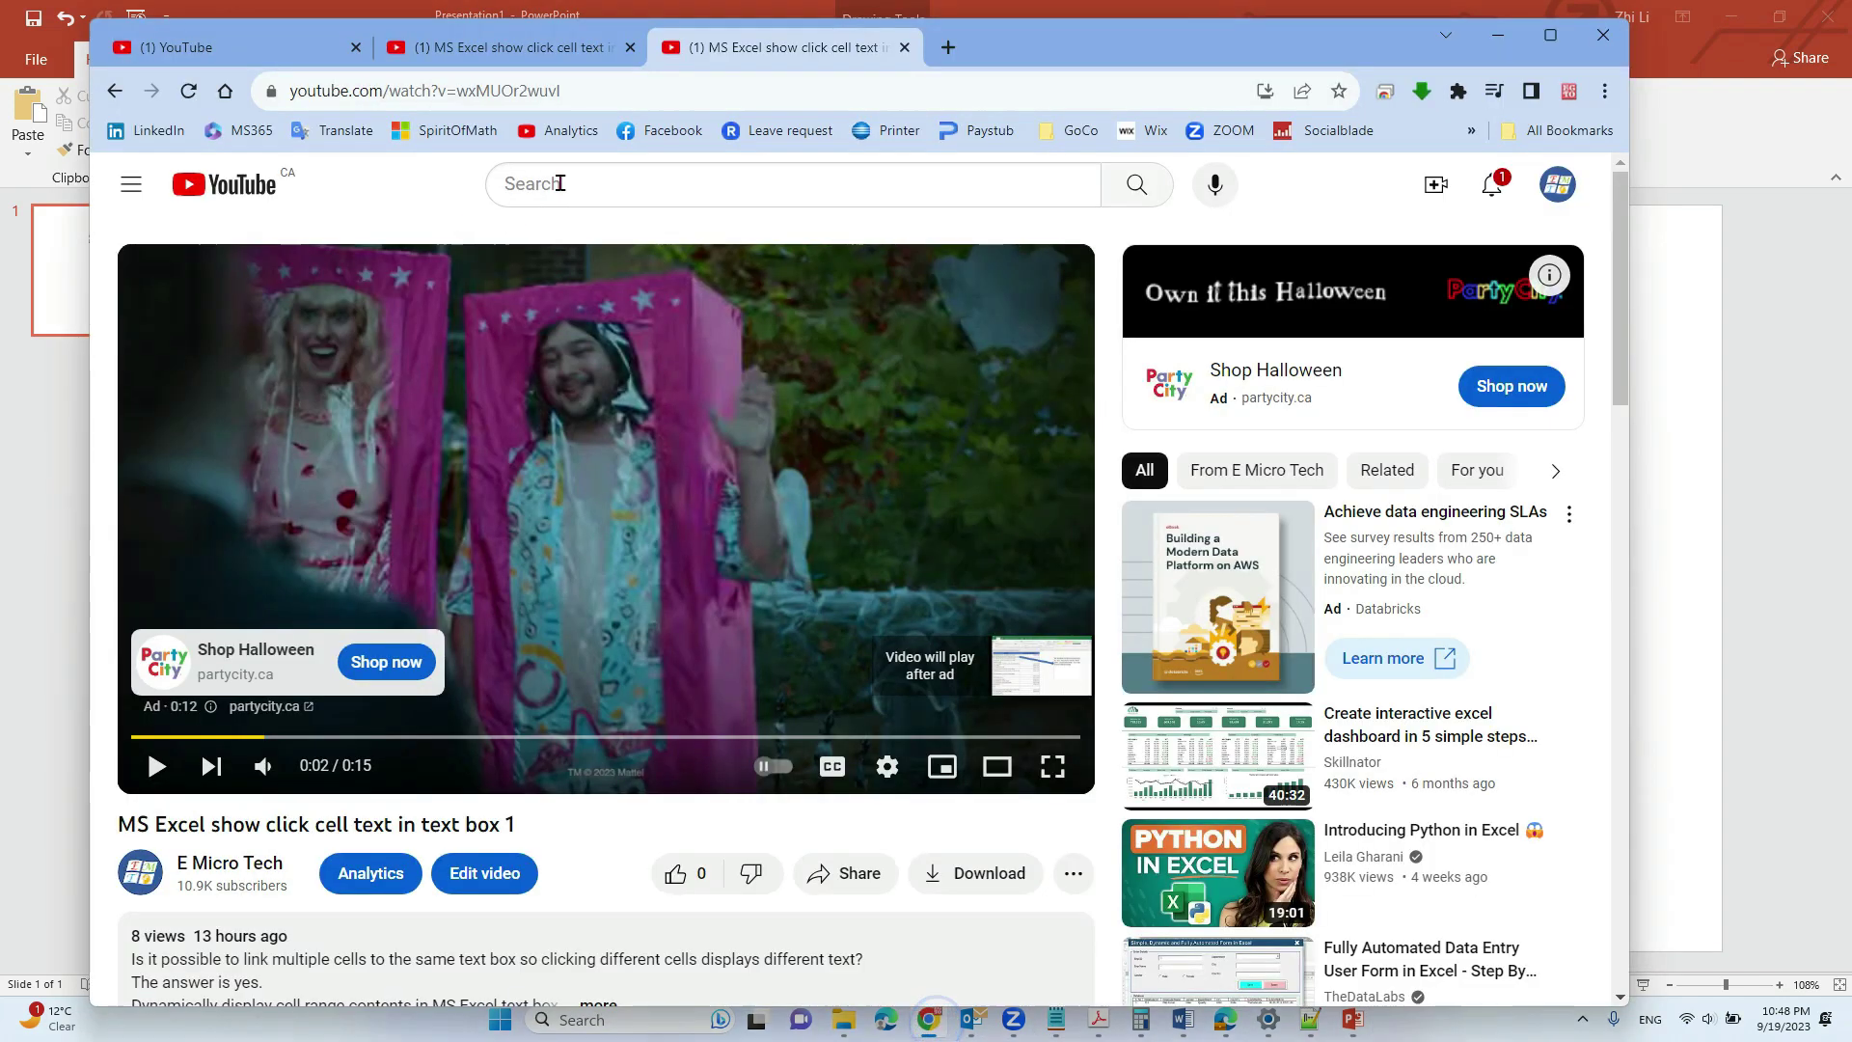
click(452, 87)
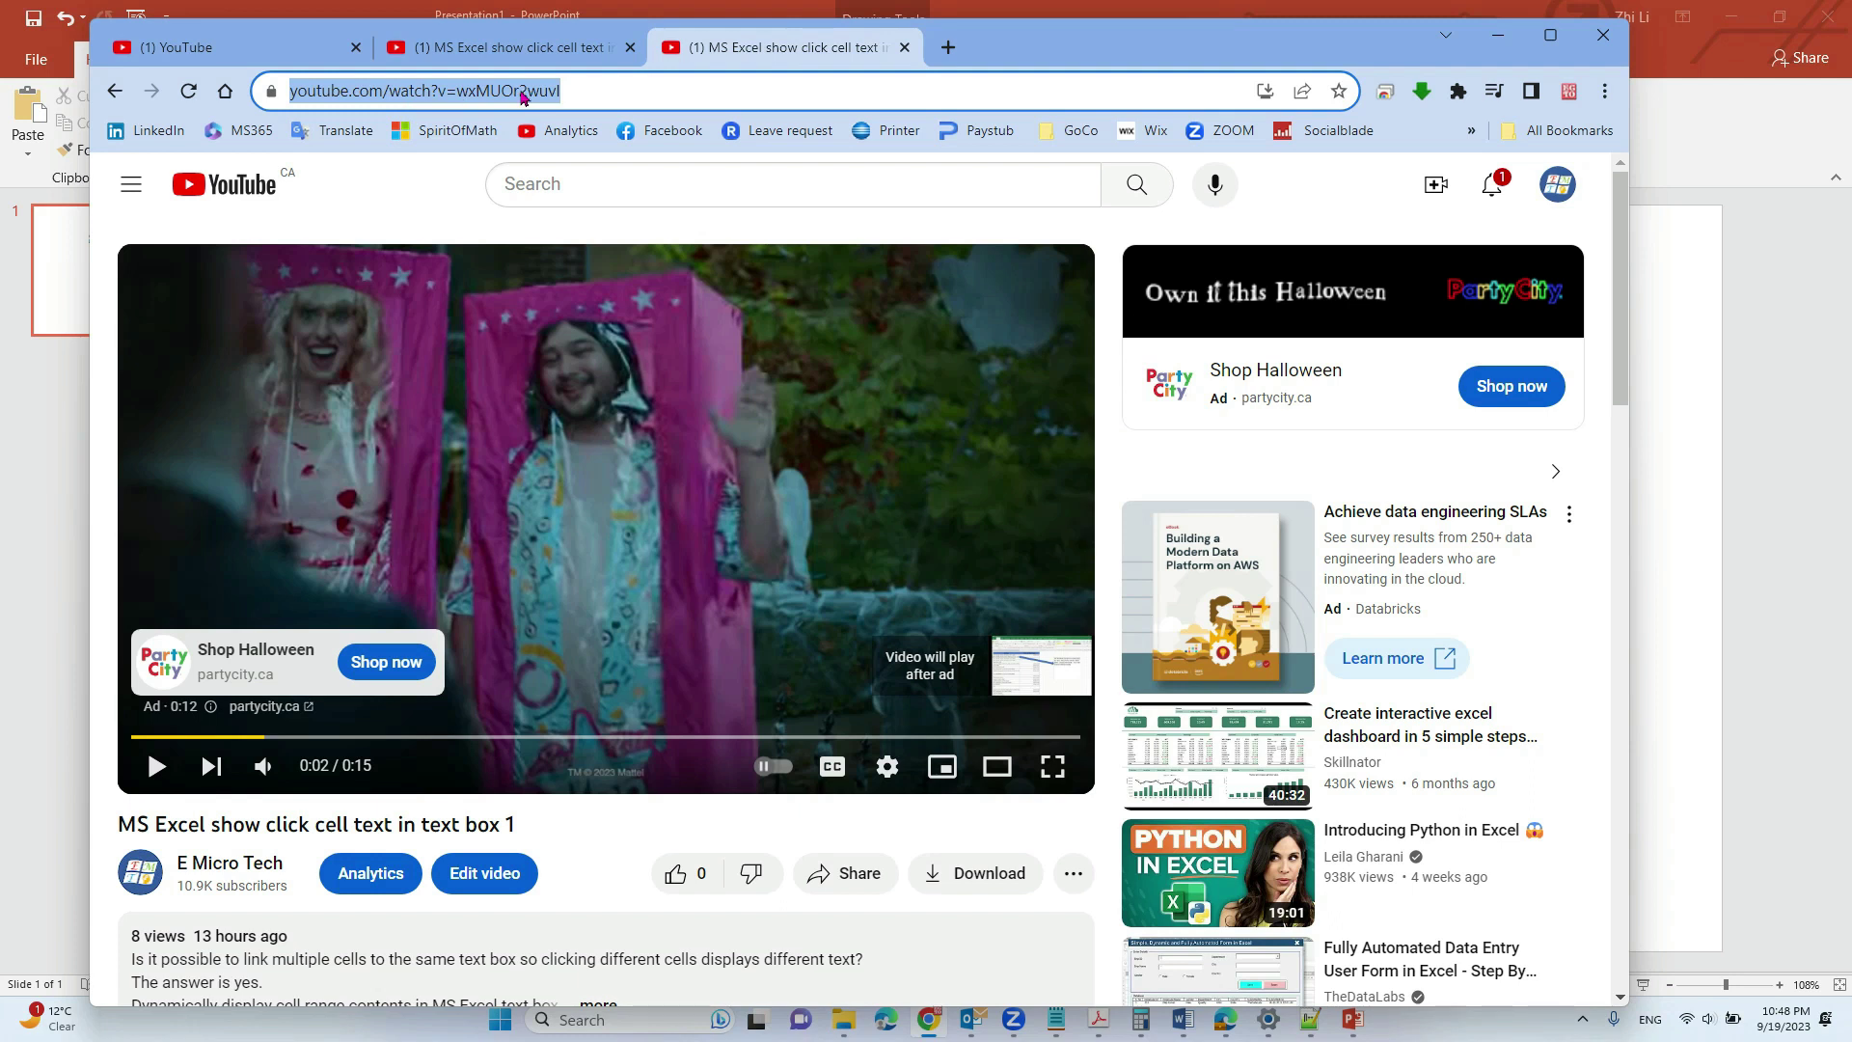
click(845, 881)
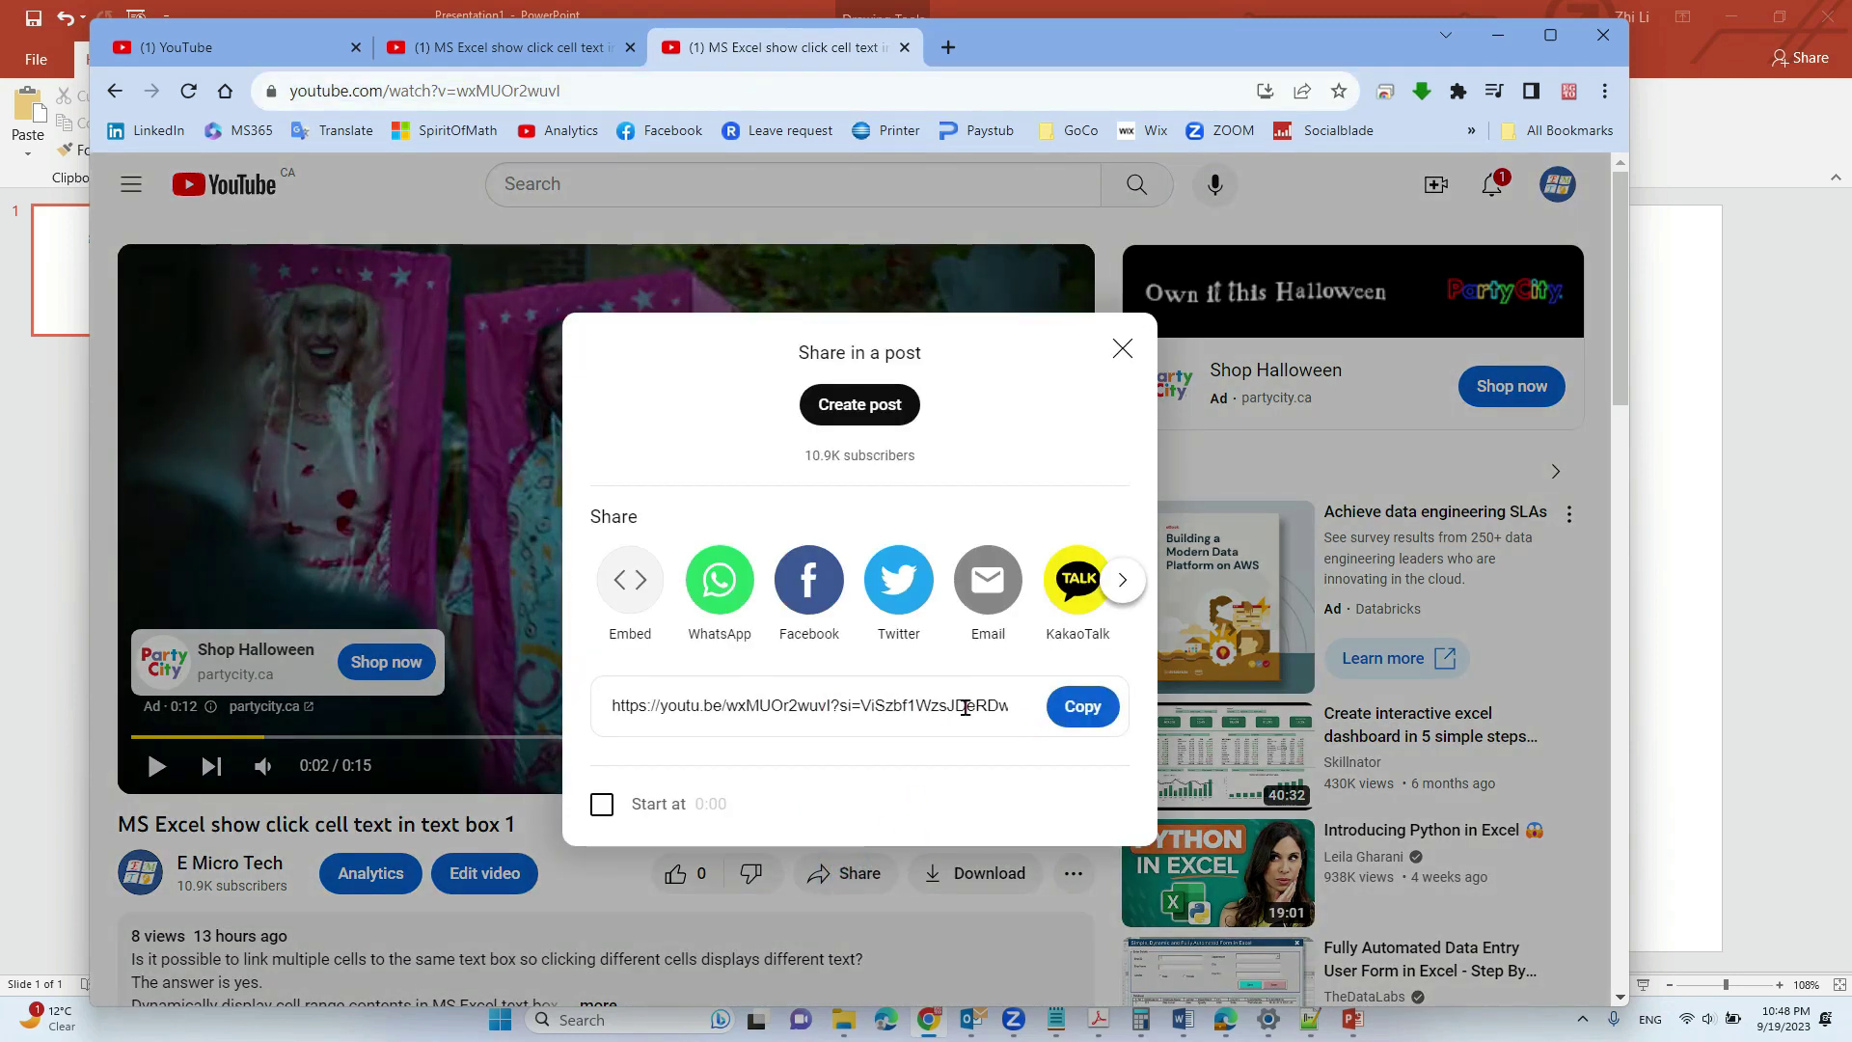
click(1092, 712)
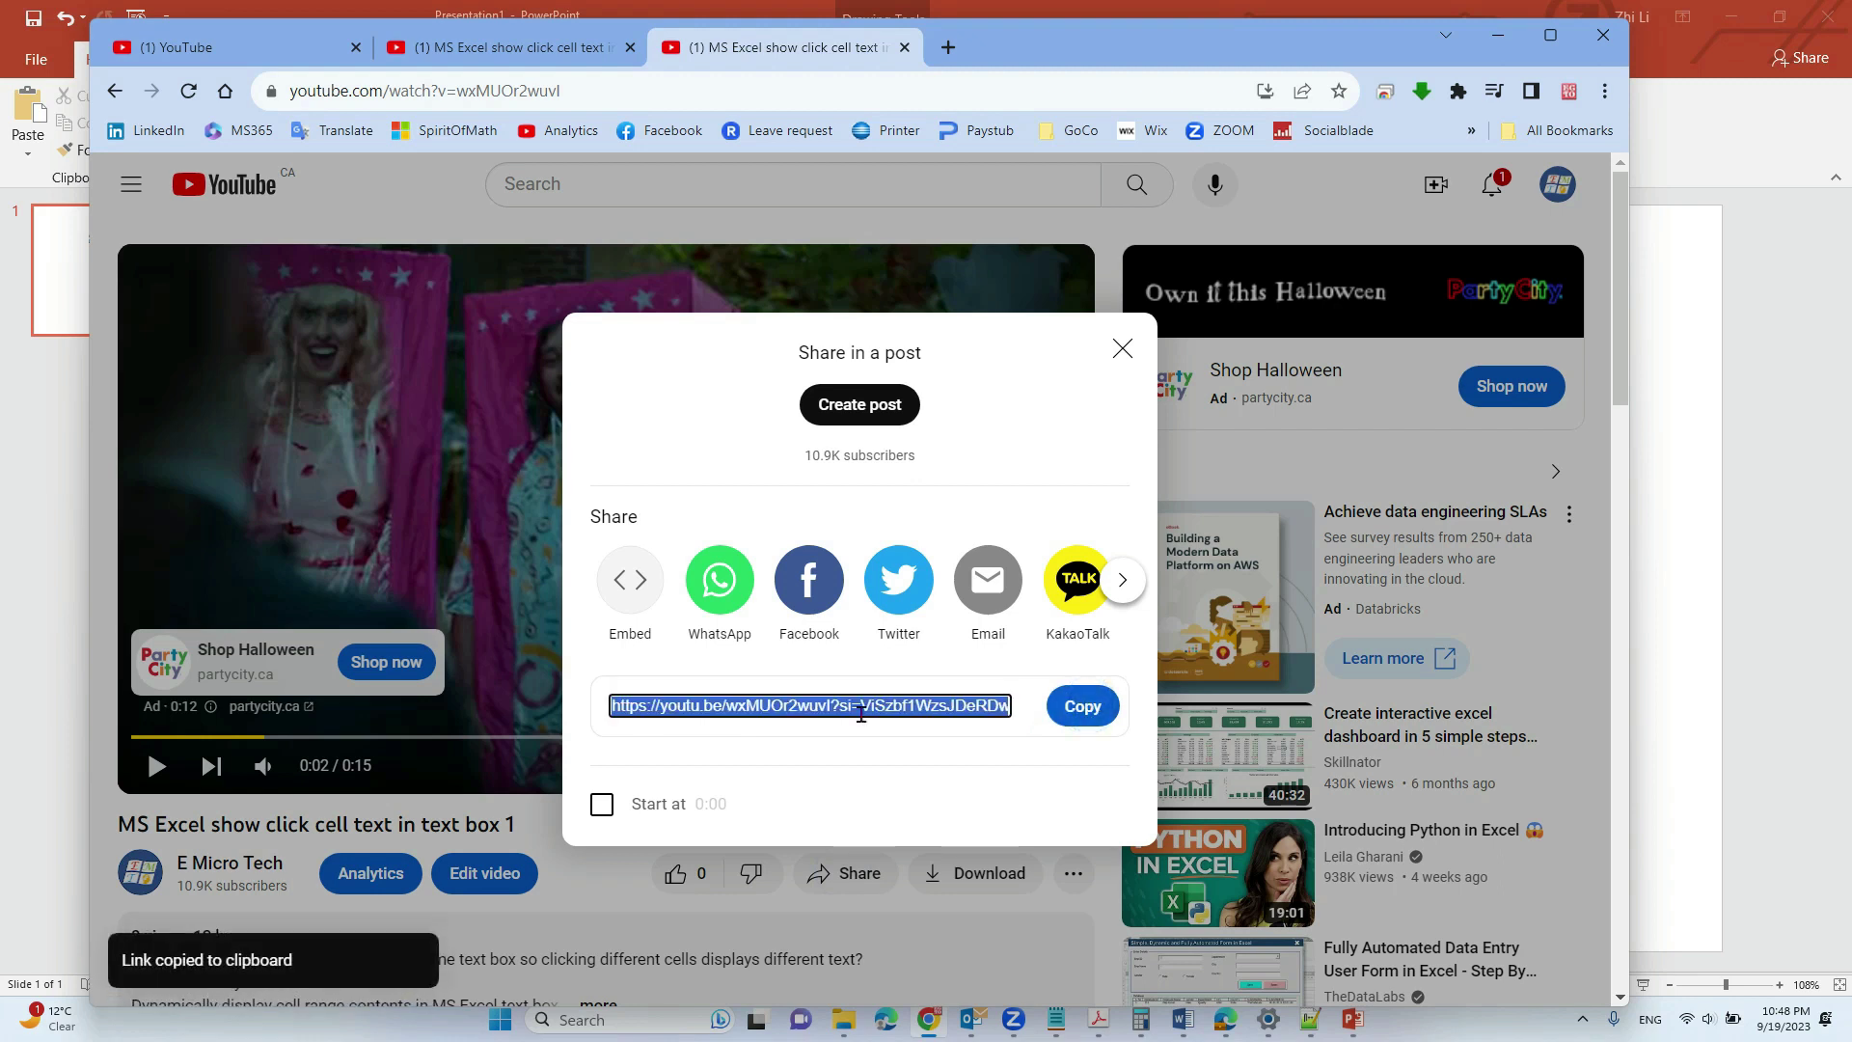
click(1737, 726)
click(881, 449)
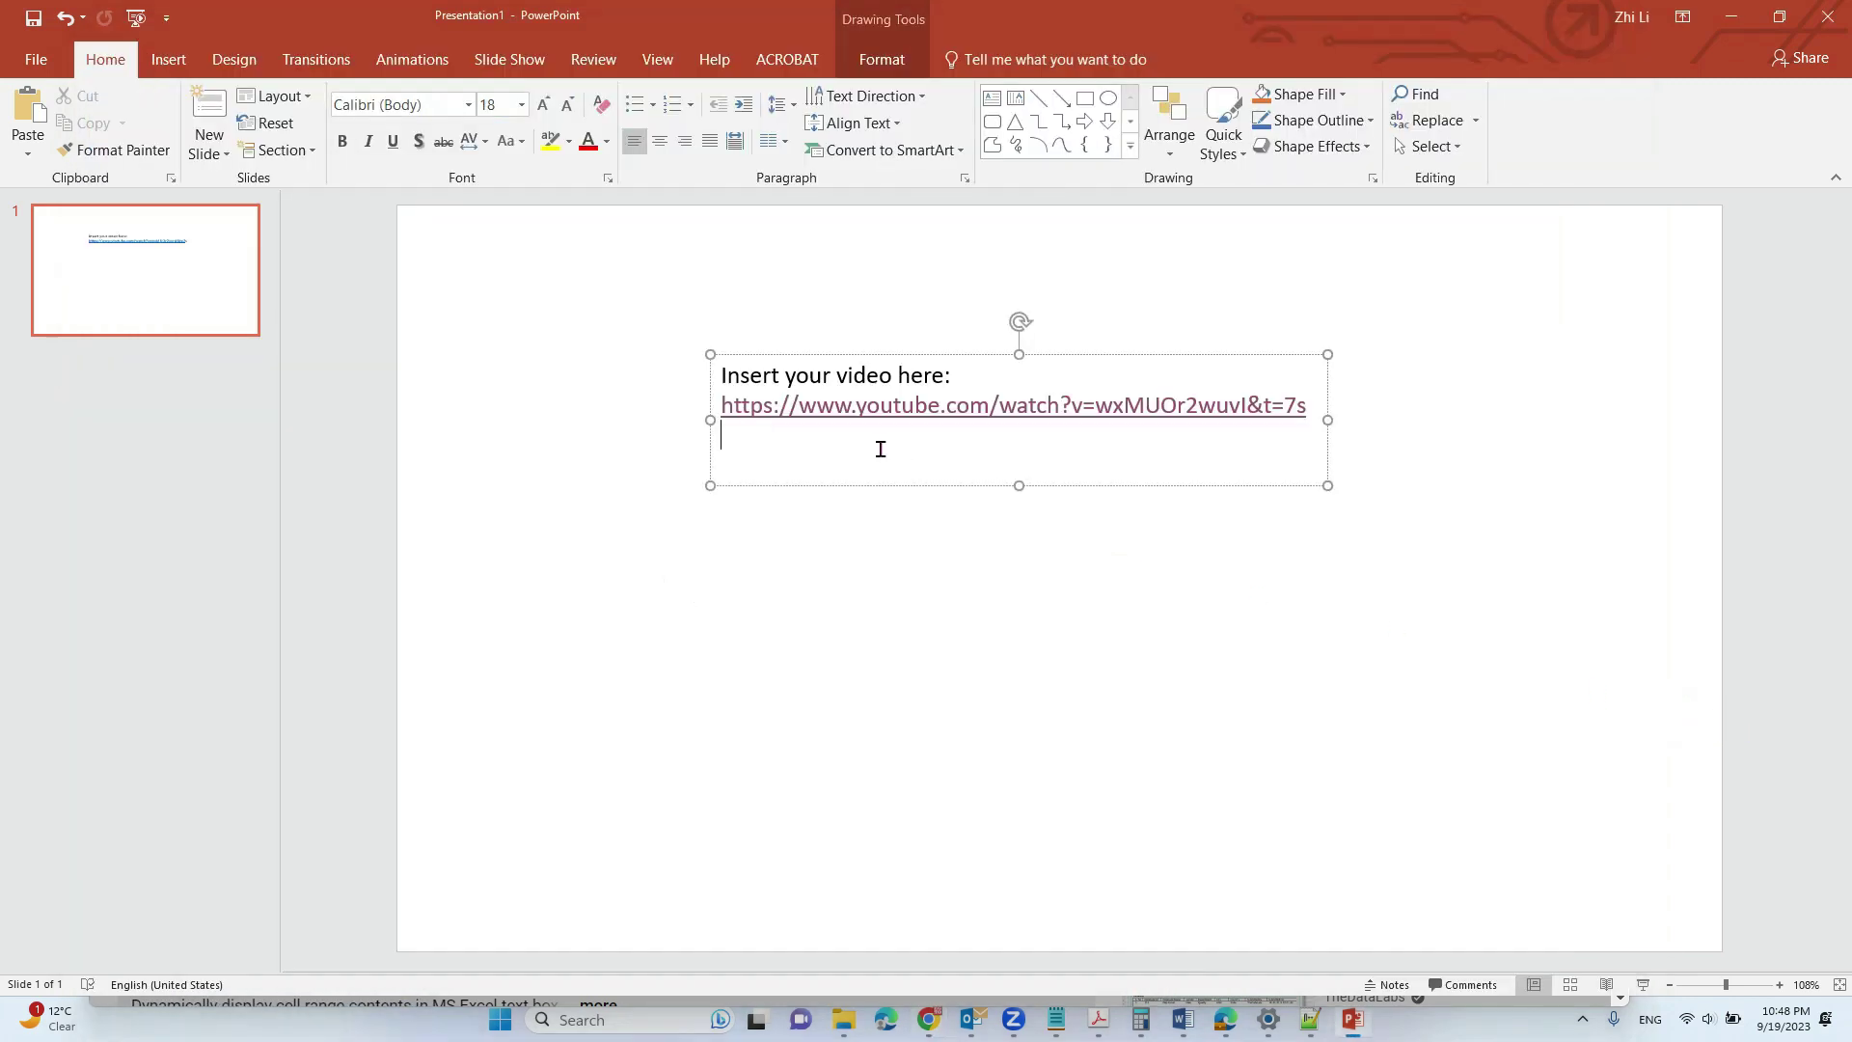
Step: Paste the youtu.be link on a new line as a live hyperlink, then deselect the text box
key(Return)
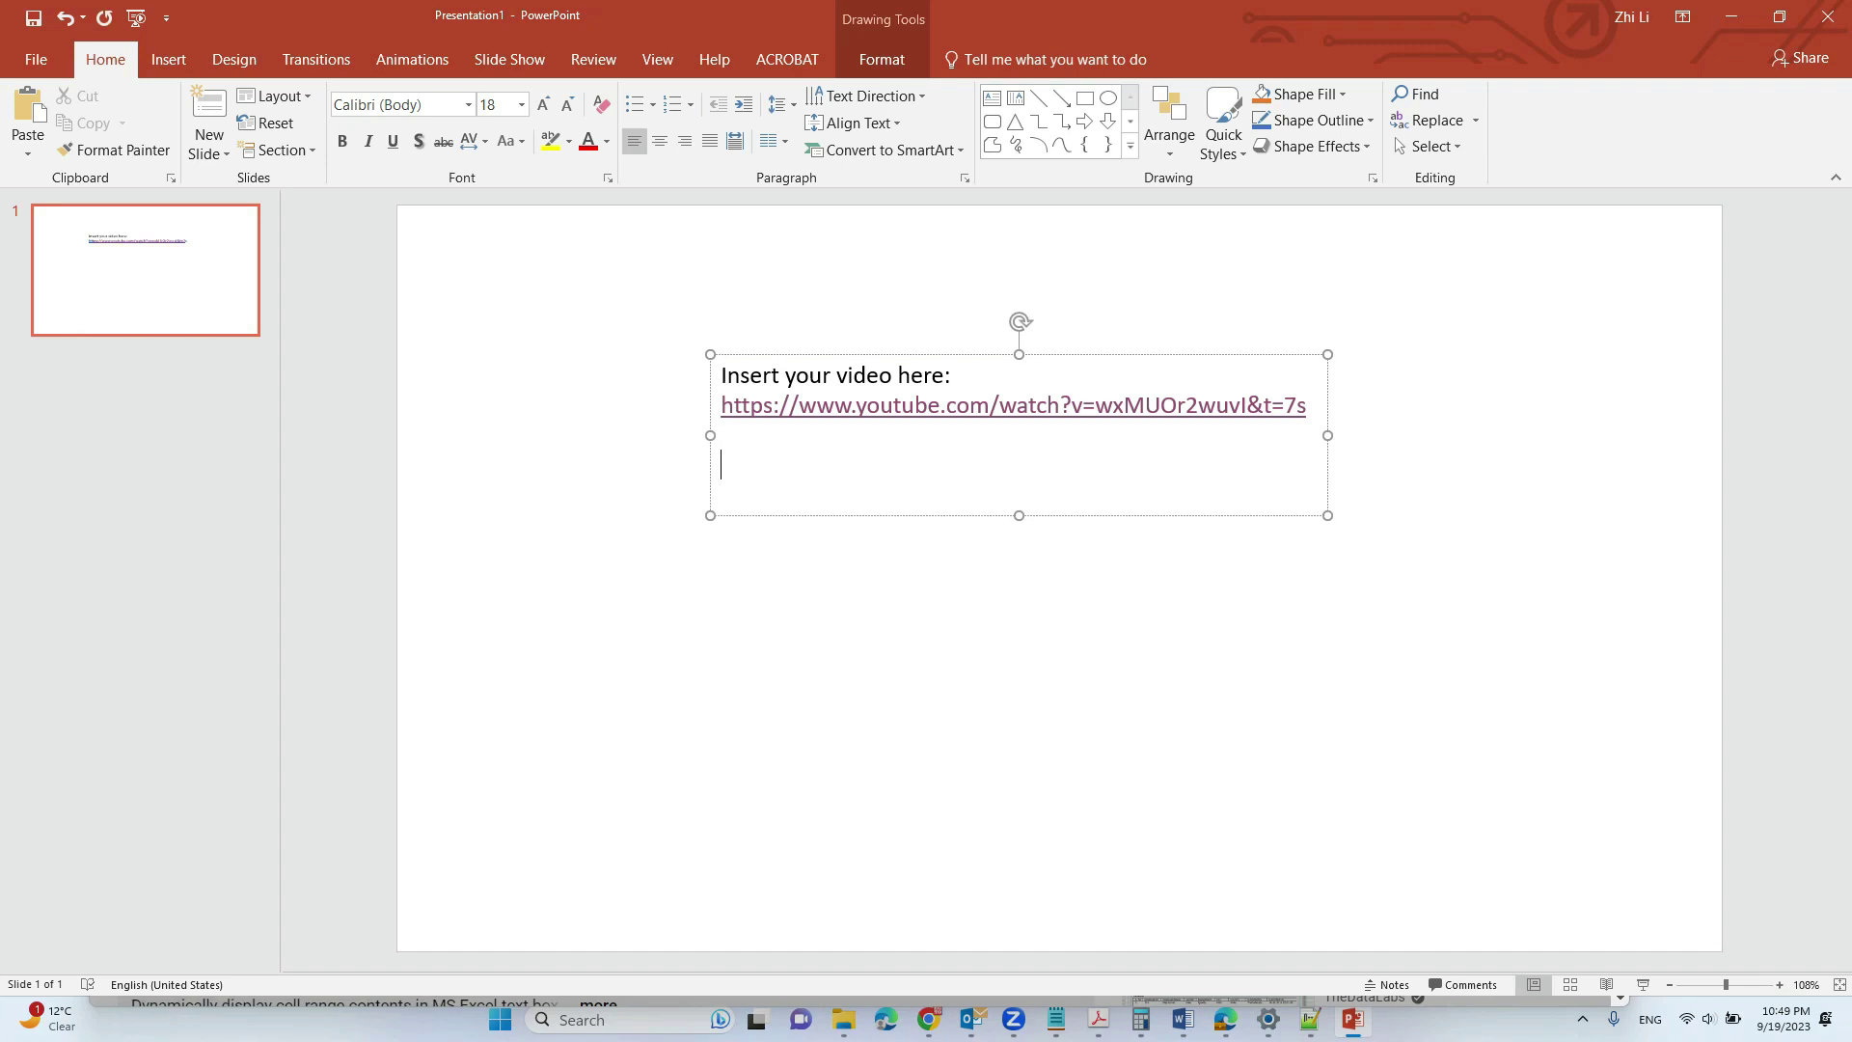
key(ctrl+v)
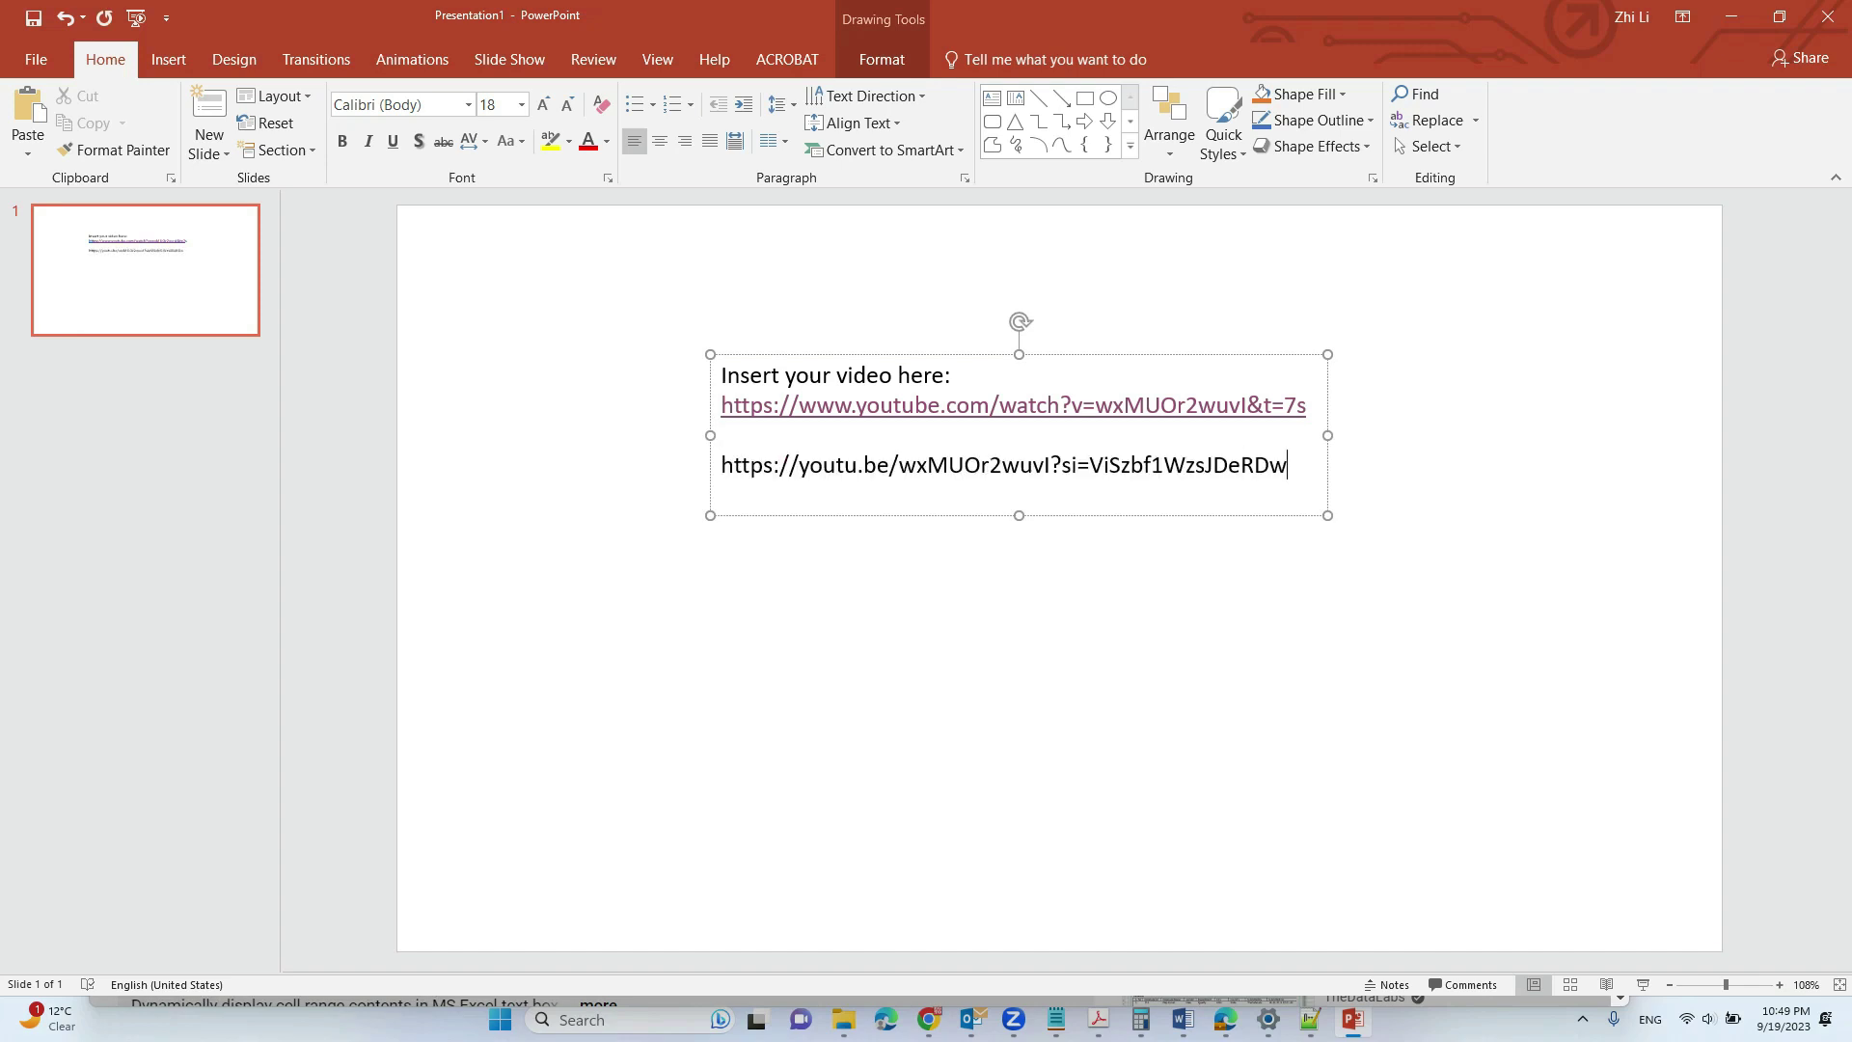
key(Return)
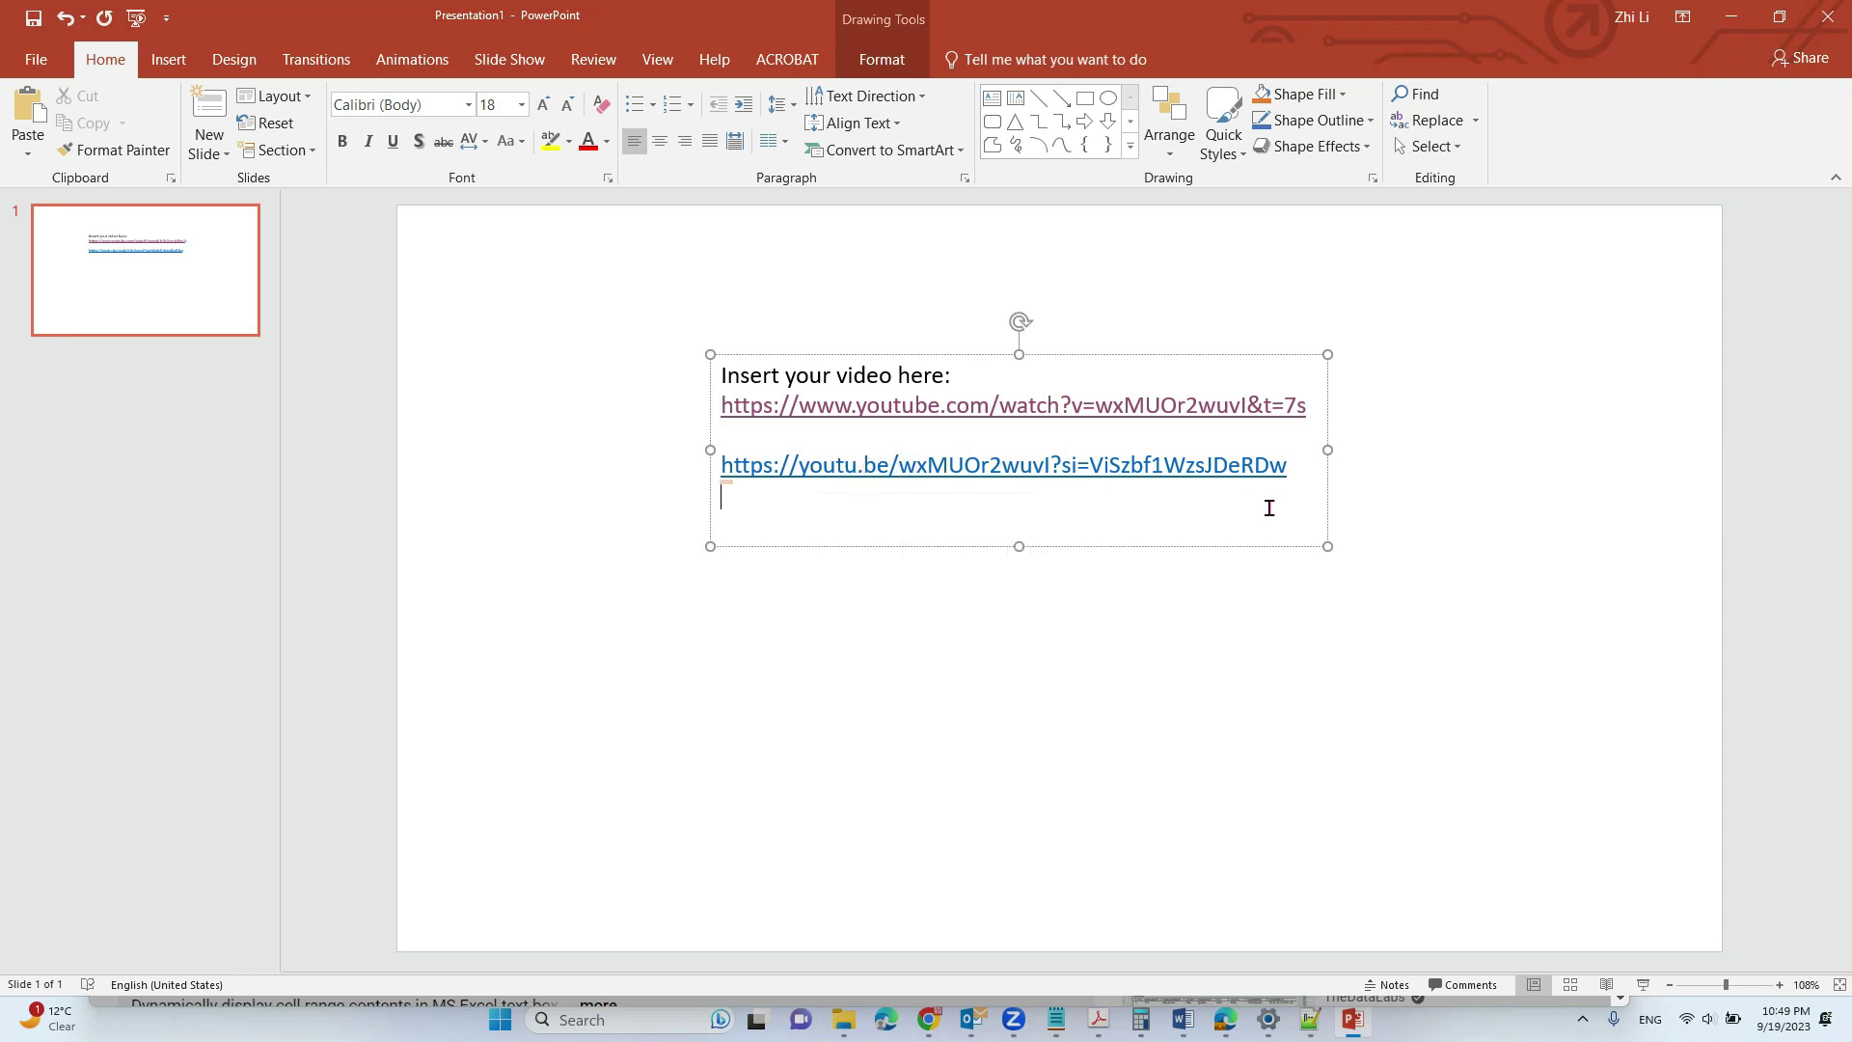
click(1455, 524)
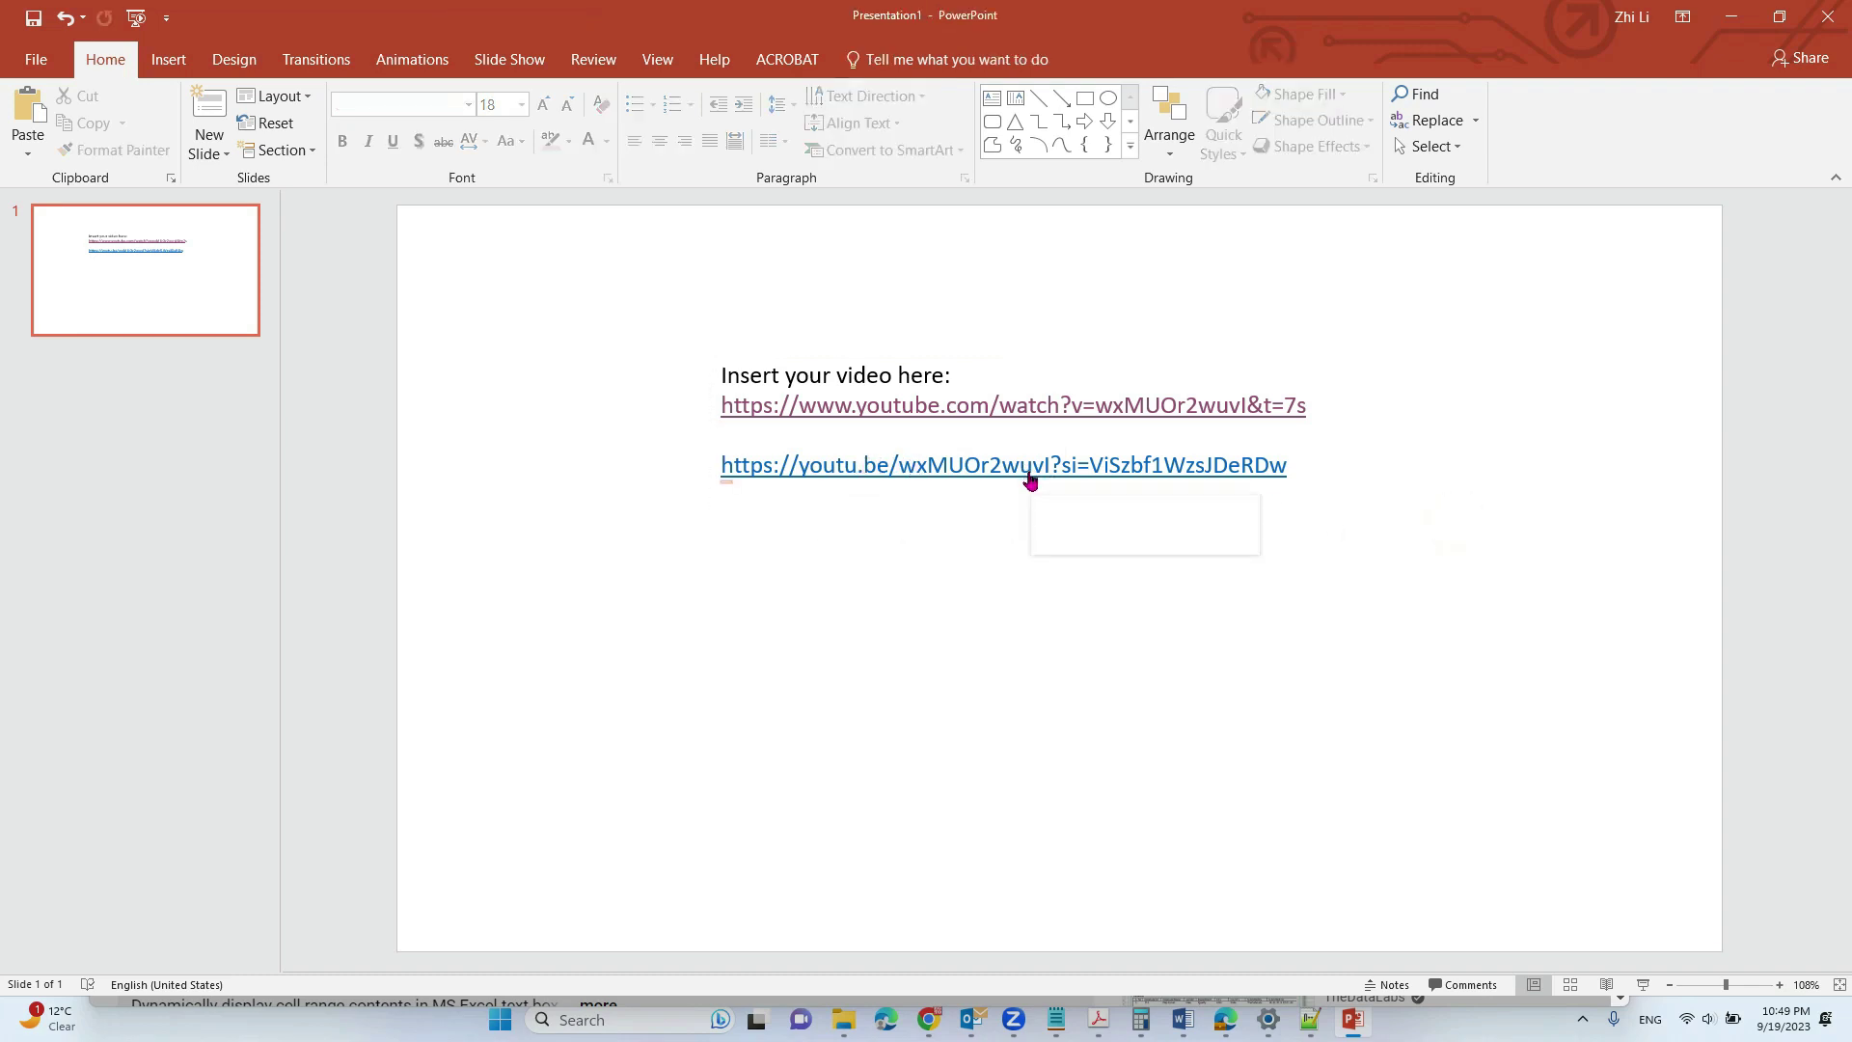
Step: Test the youtu.be link, which only reaches YouTube's 'Your browser is up to date' page
ctrl+click(1028, 469)
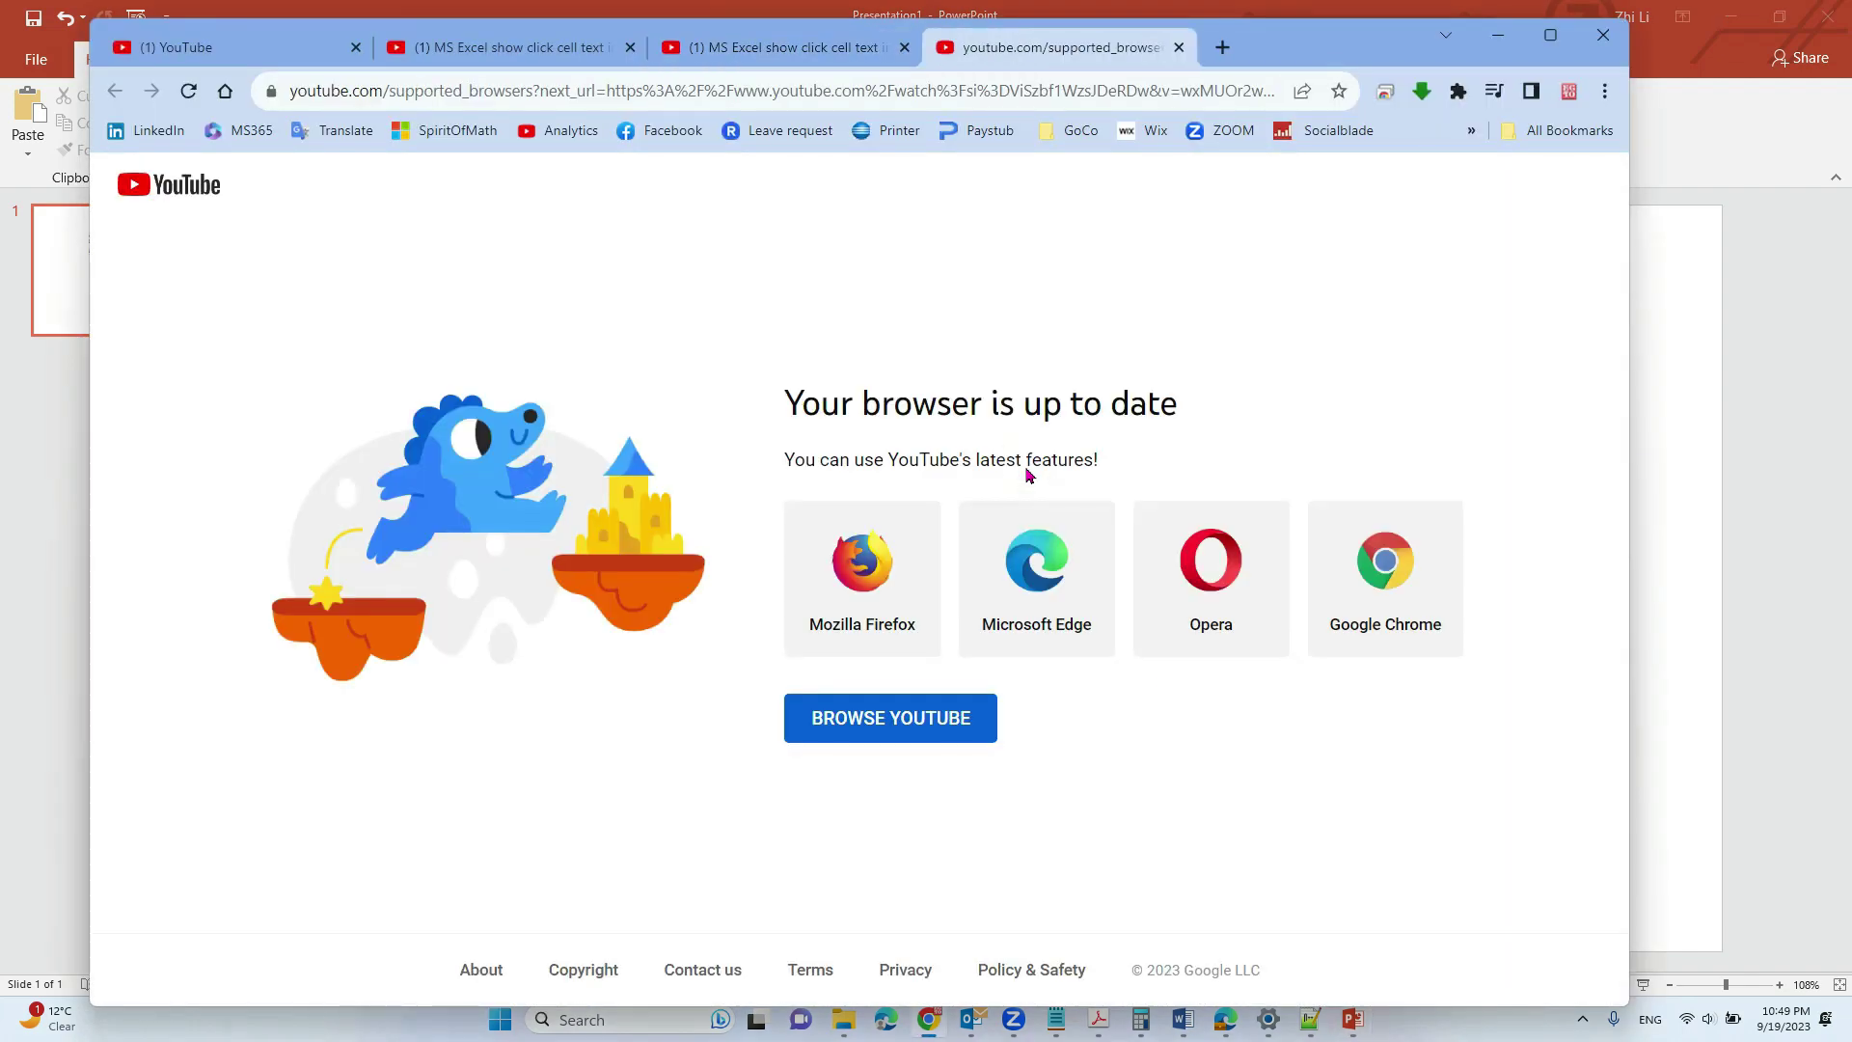
click(1690, 618)
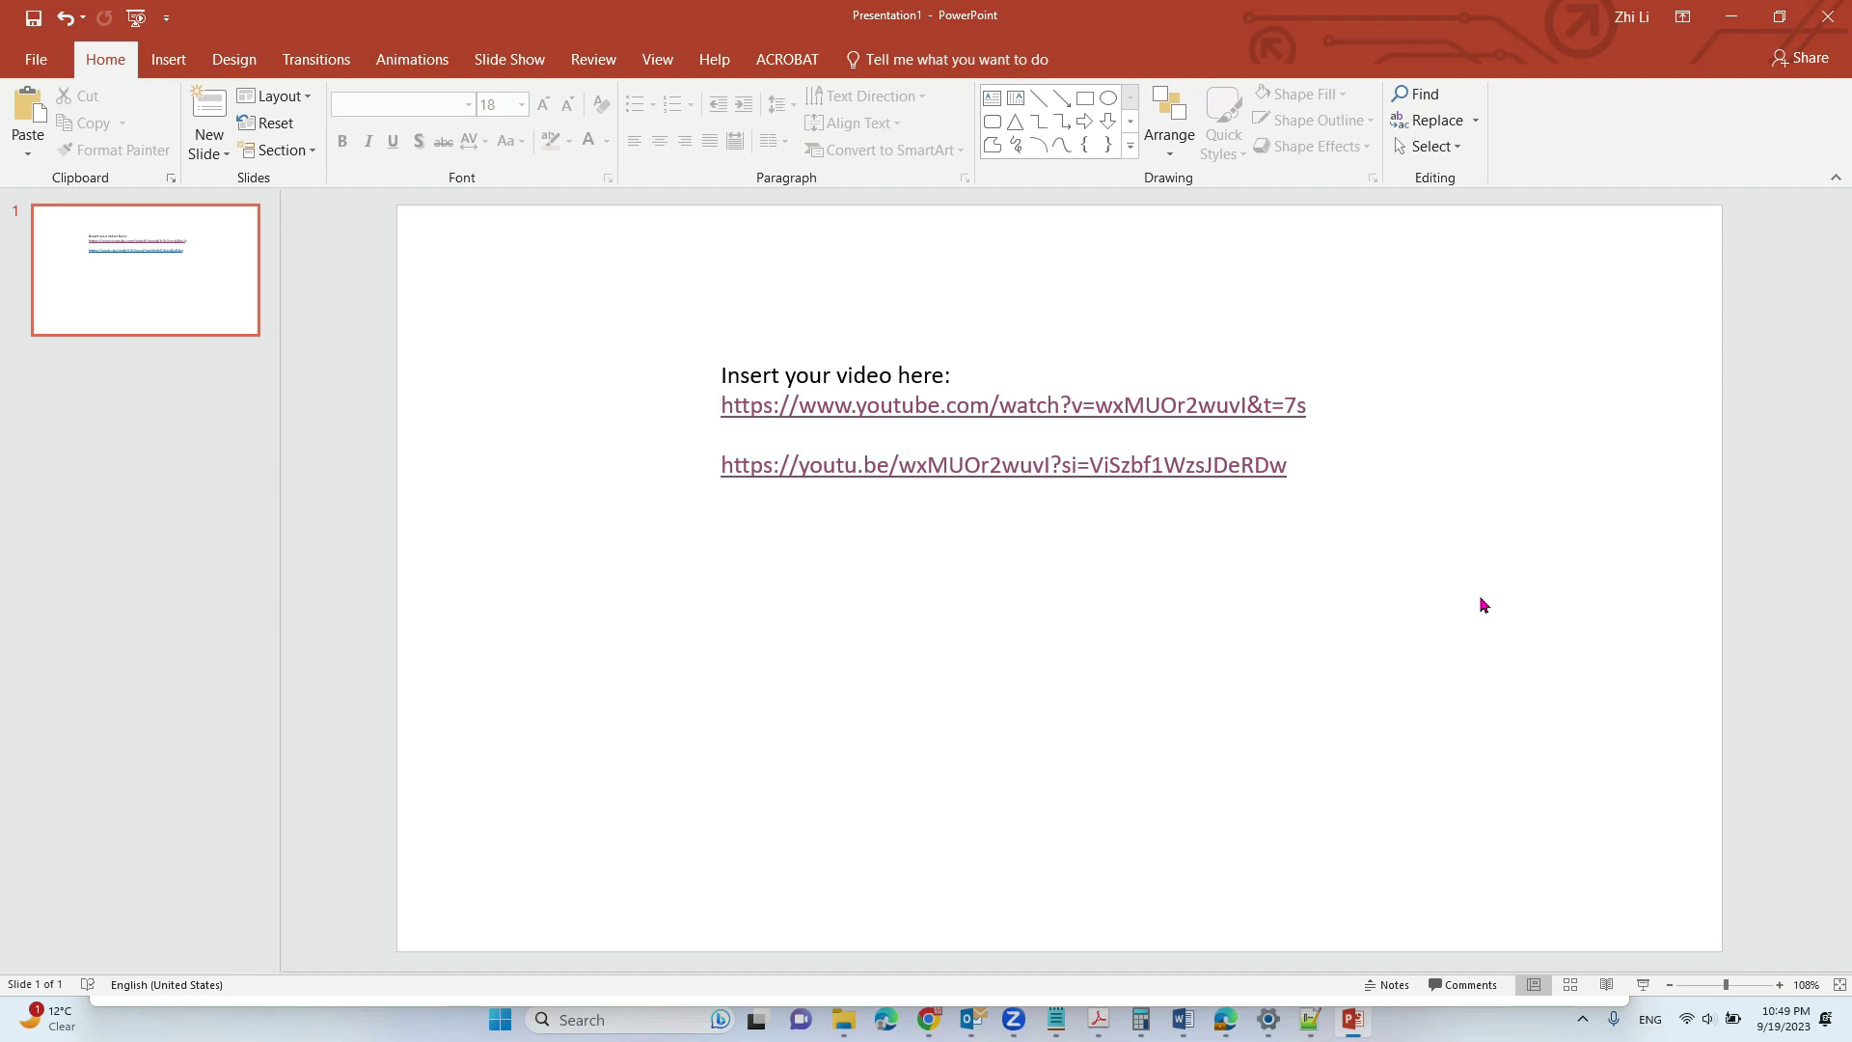
Step: Add blank lines after the youtu.be link in the text box
click(1289, 477)
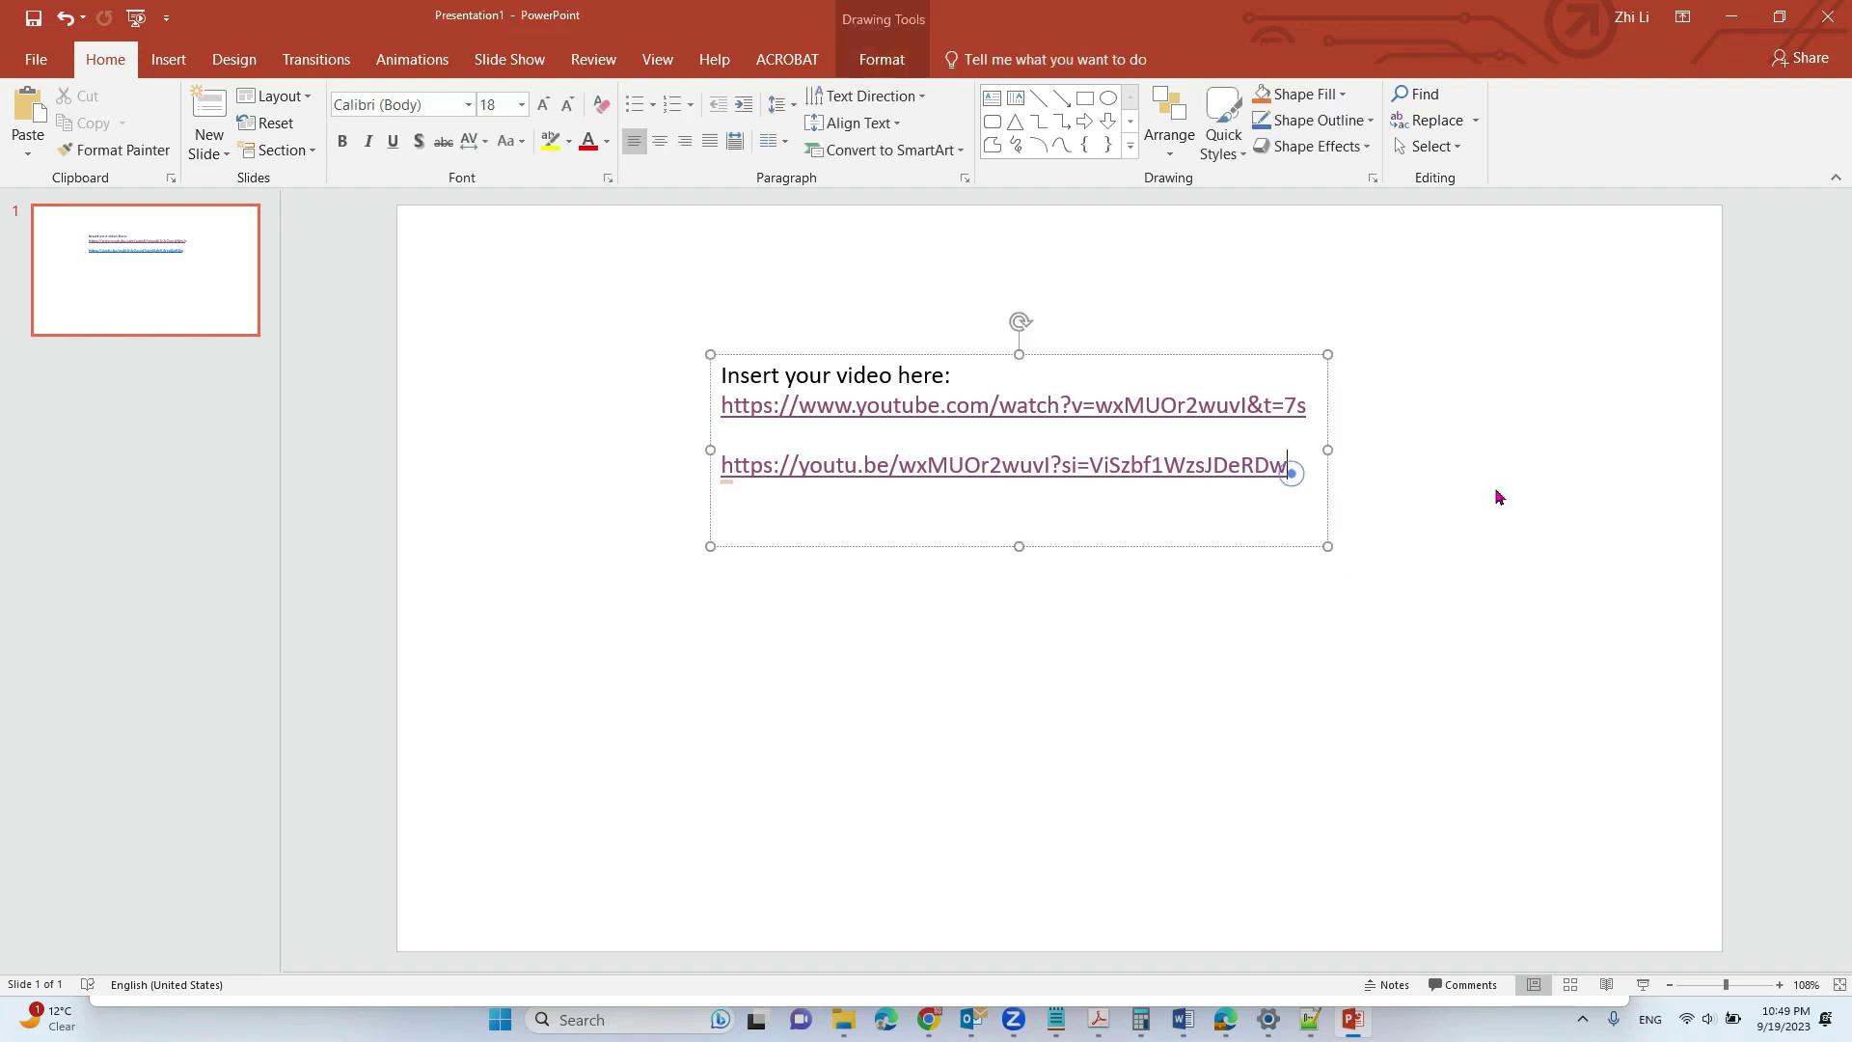
key(Return)
key(Return)
key(Return)
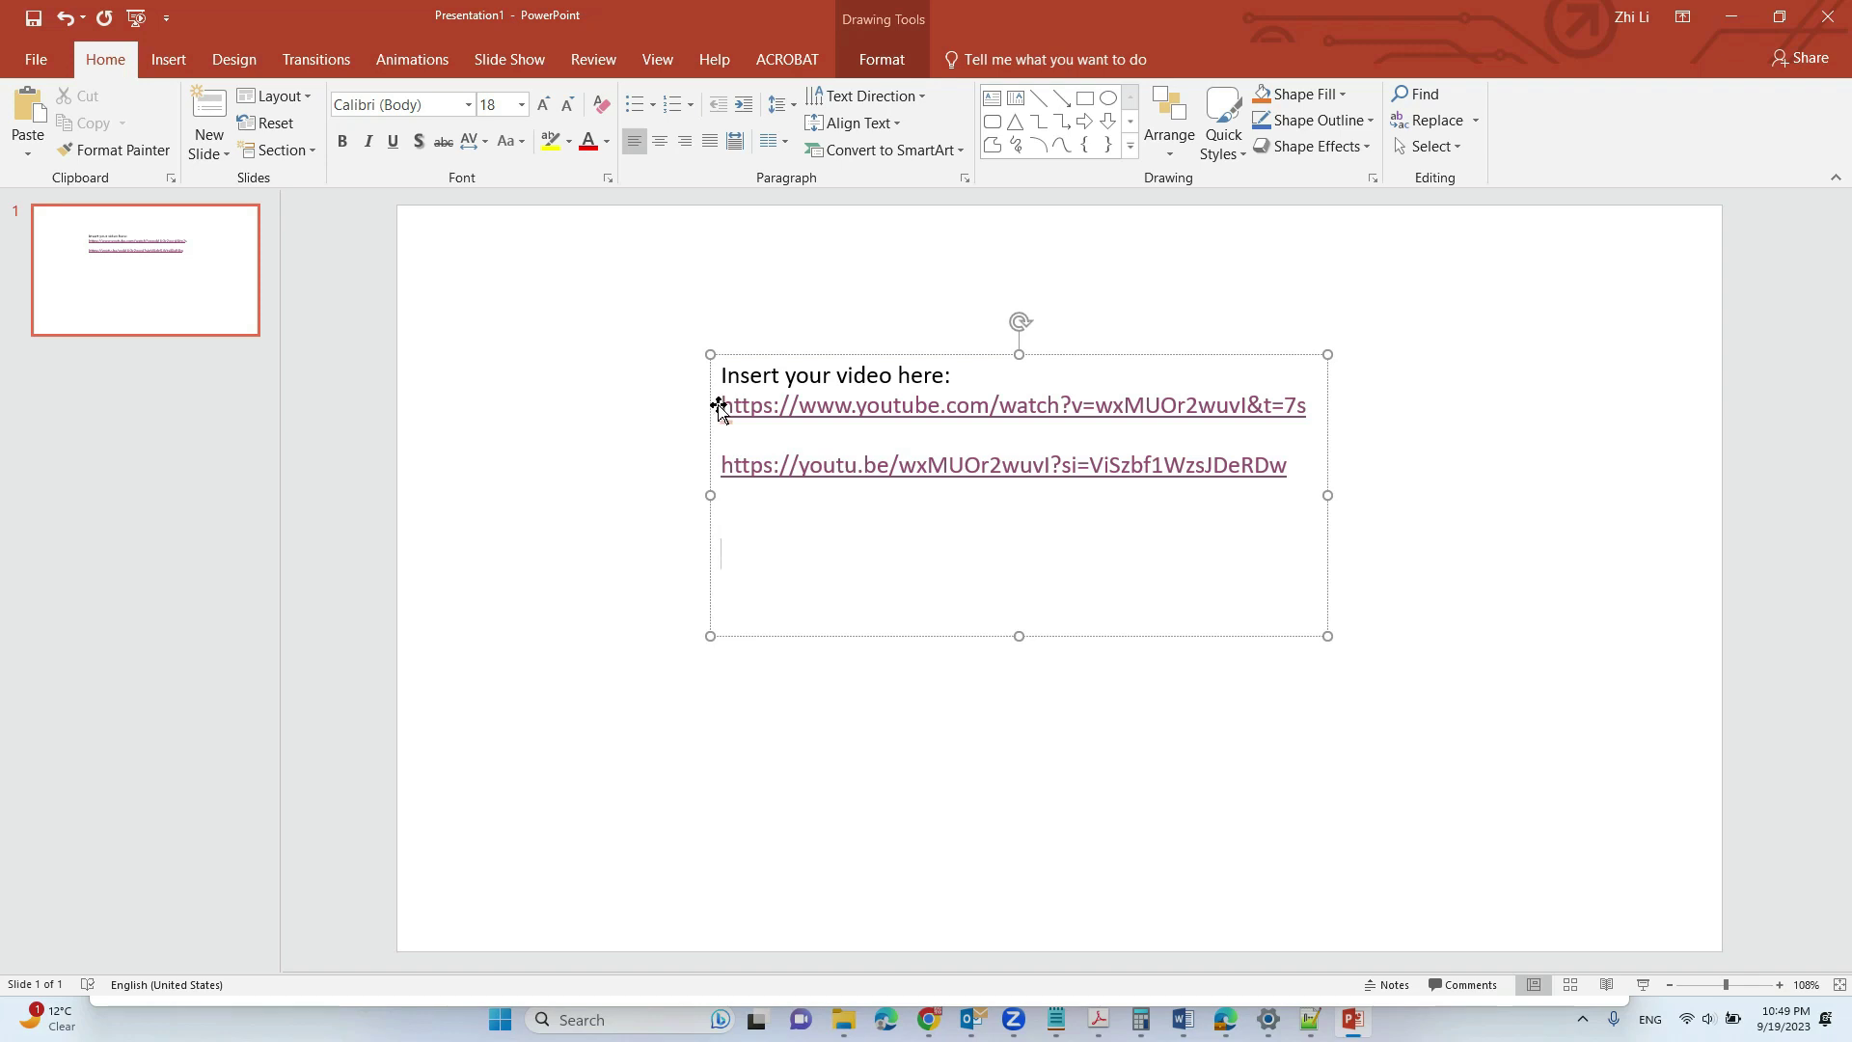
Step: Copy the youtube.com watch link onto a third line and move the caret back to just before 'v='
drag(718, 407, 1303, 408)
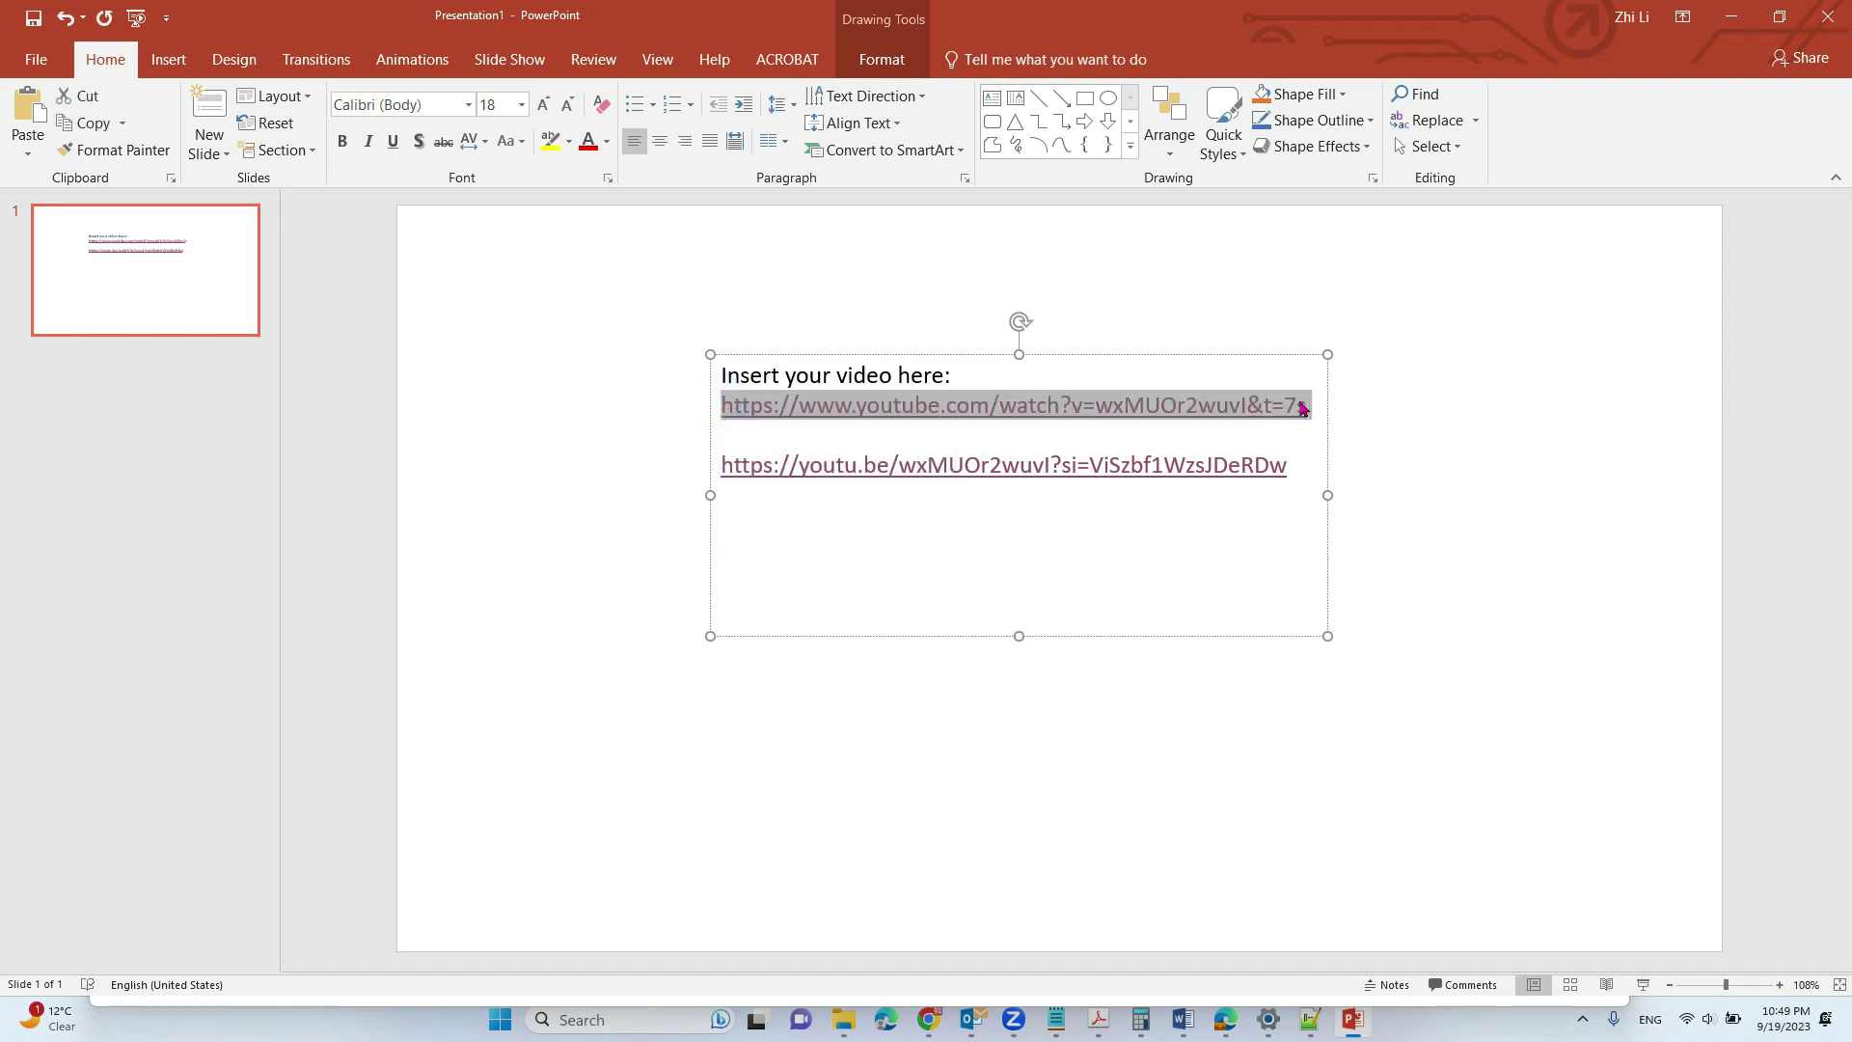
right_click(1242, 404)
click(1301, 442)
click(851, 586)
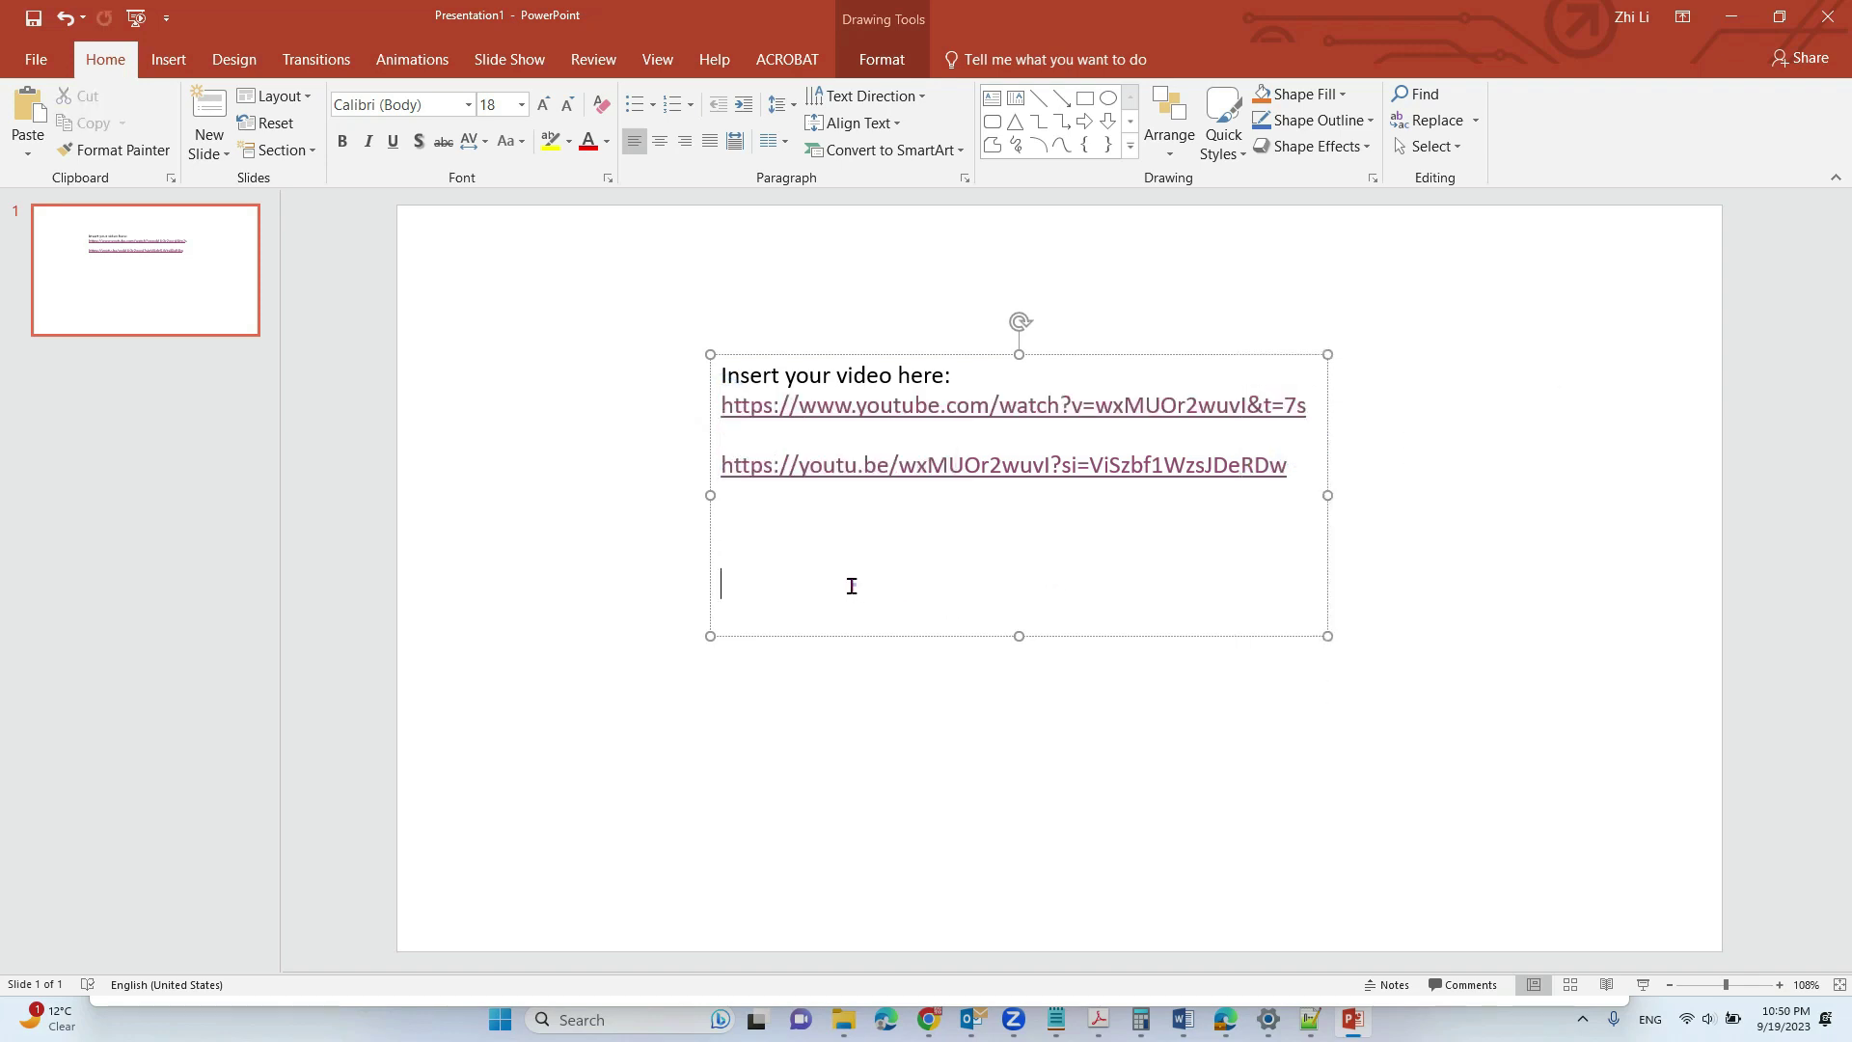
click(795, 557)
key(ctrl+v)
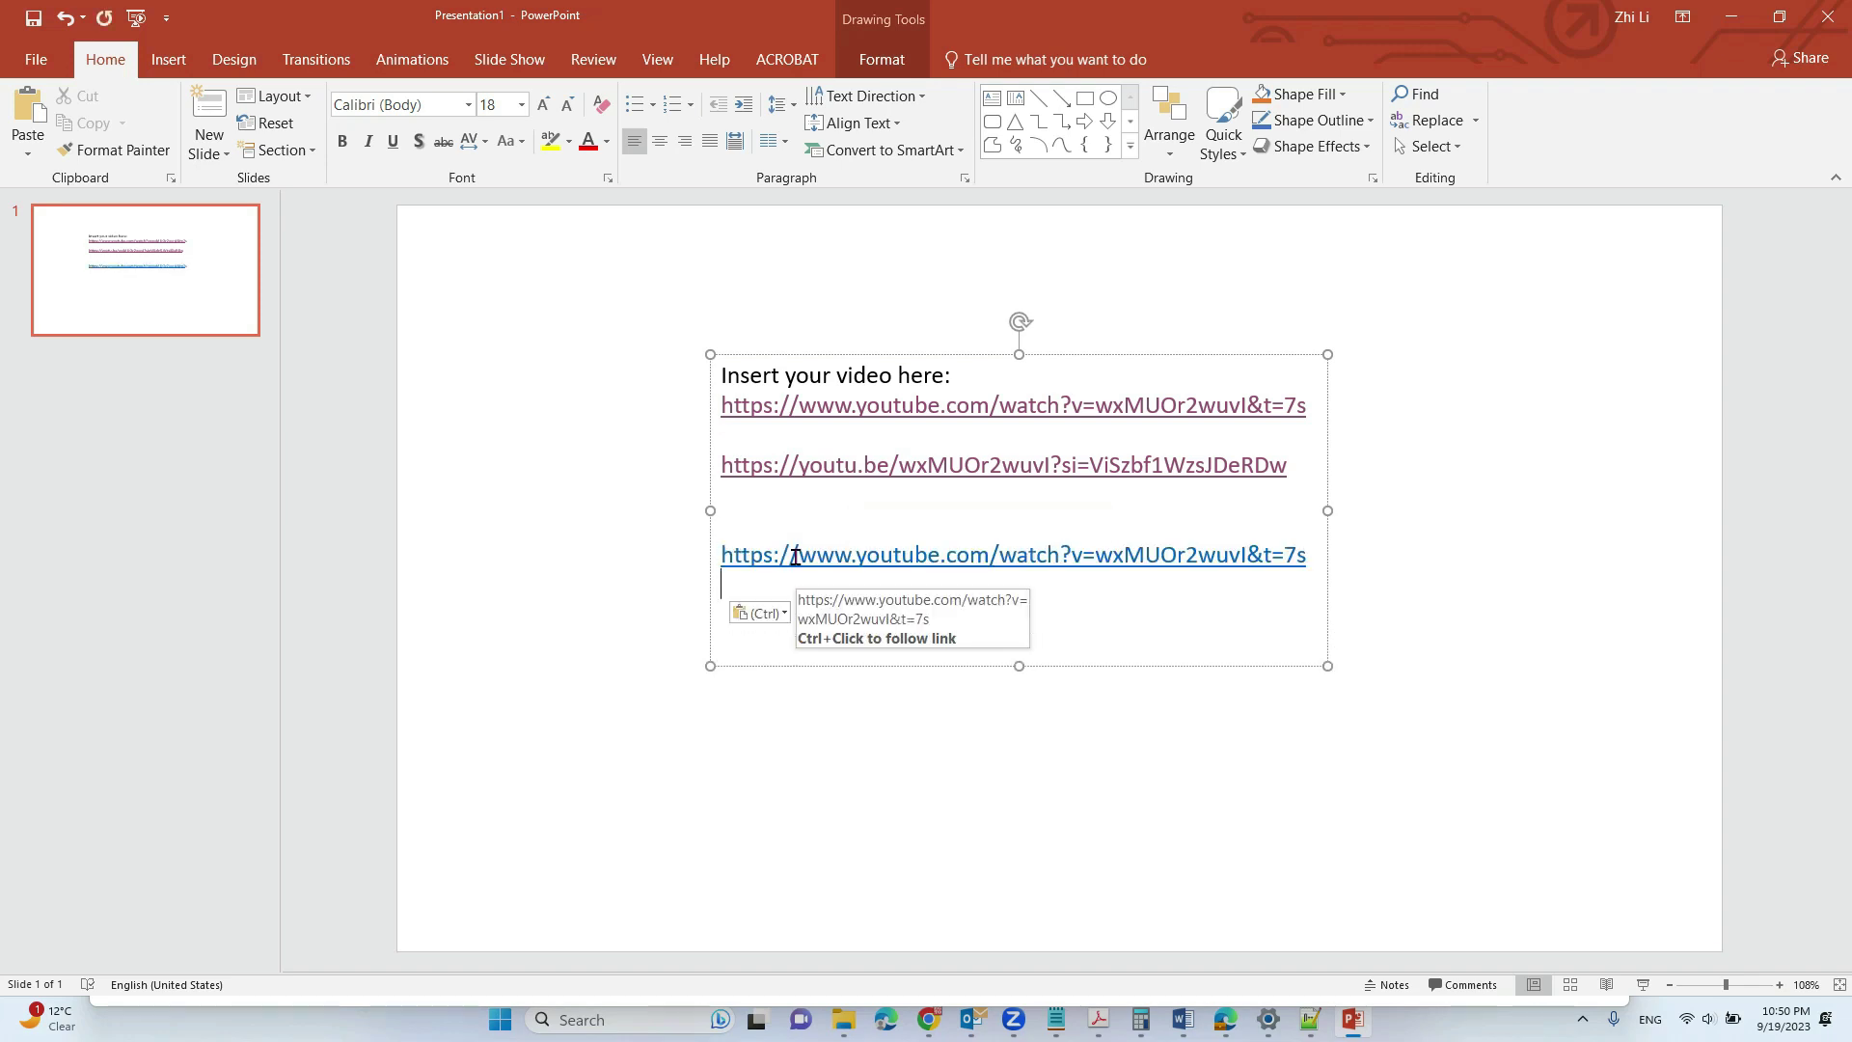
key(Left)
key(Left)
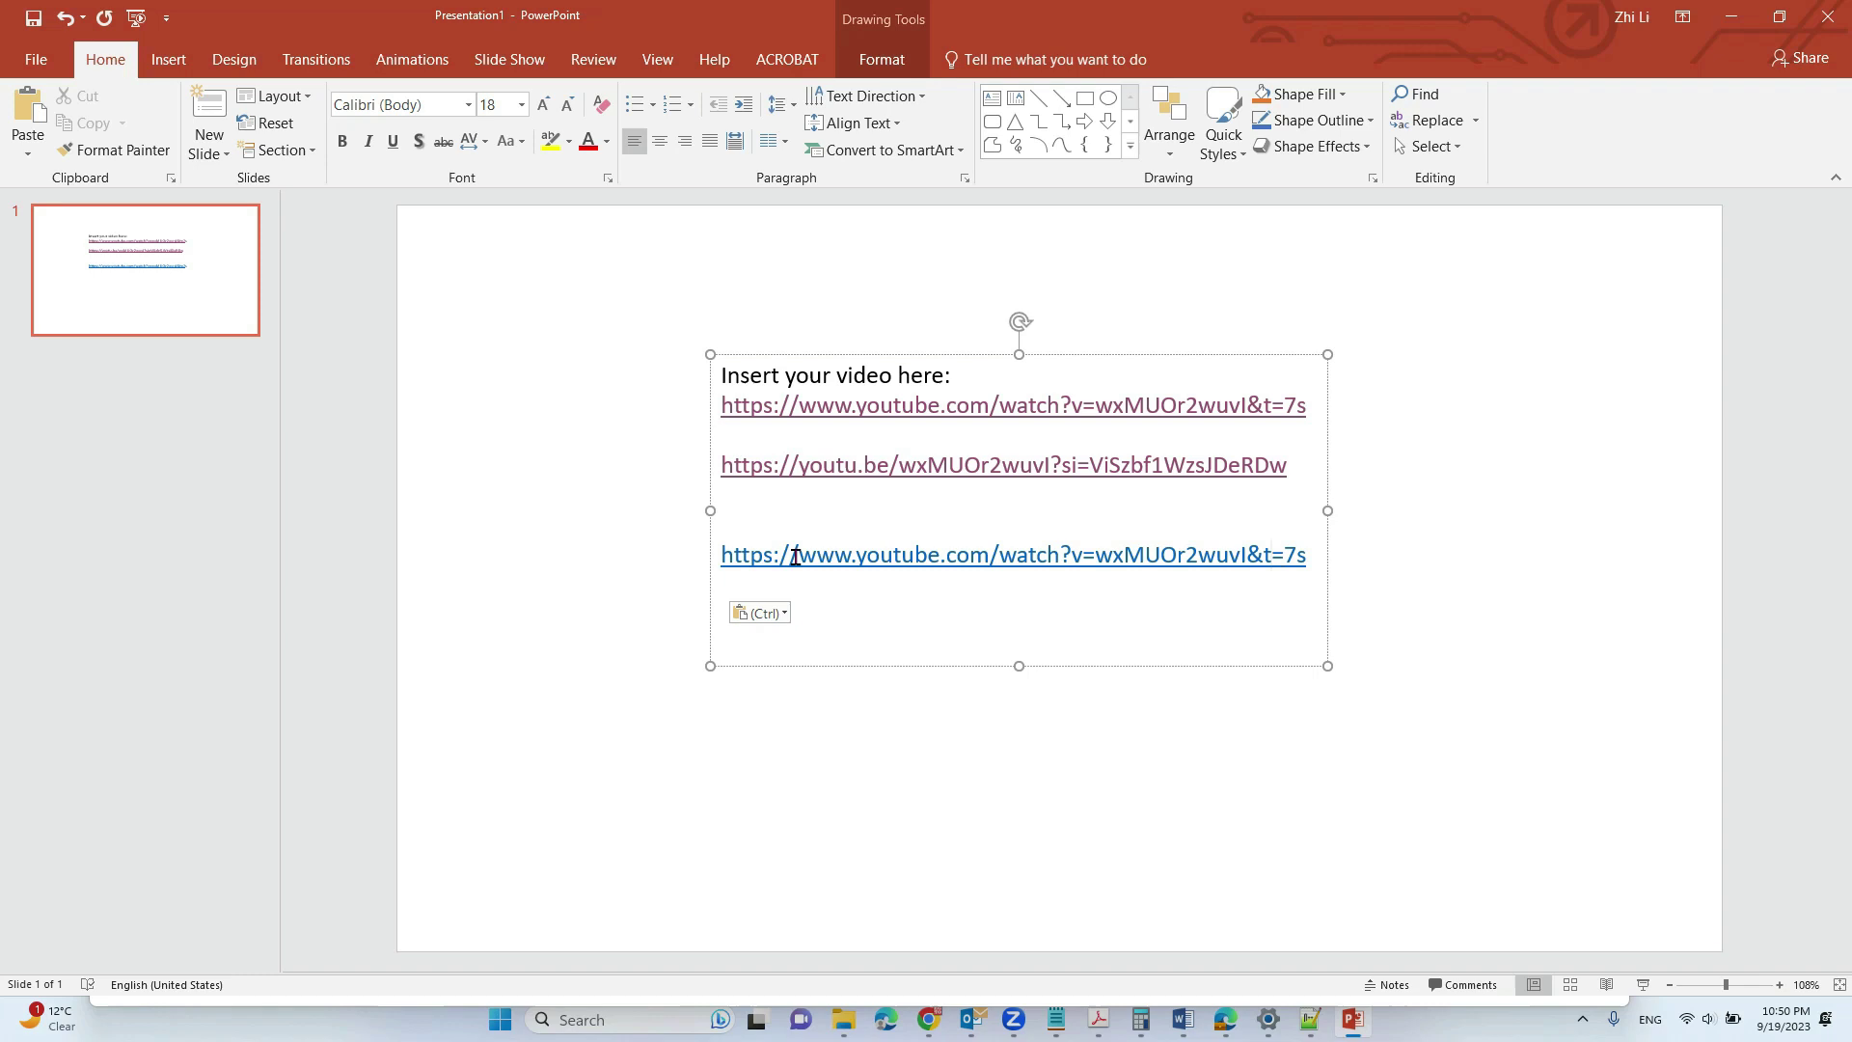
key(Left)
key(Left)
key(Left)
key(Left)
key(Left)
key(Left)
key(Left)
key(Left)
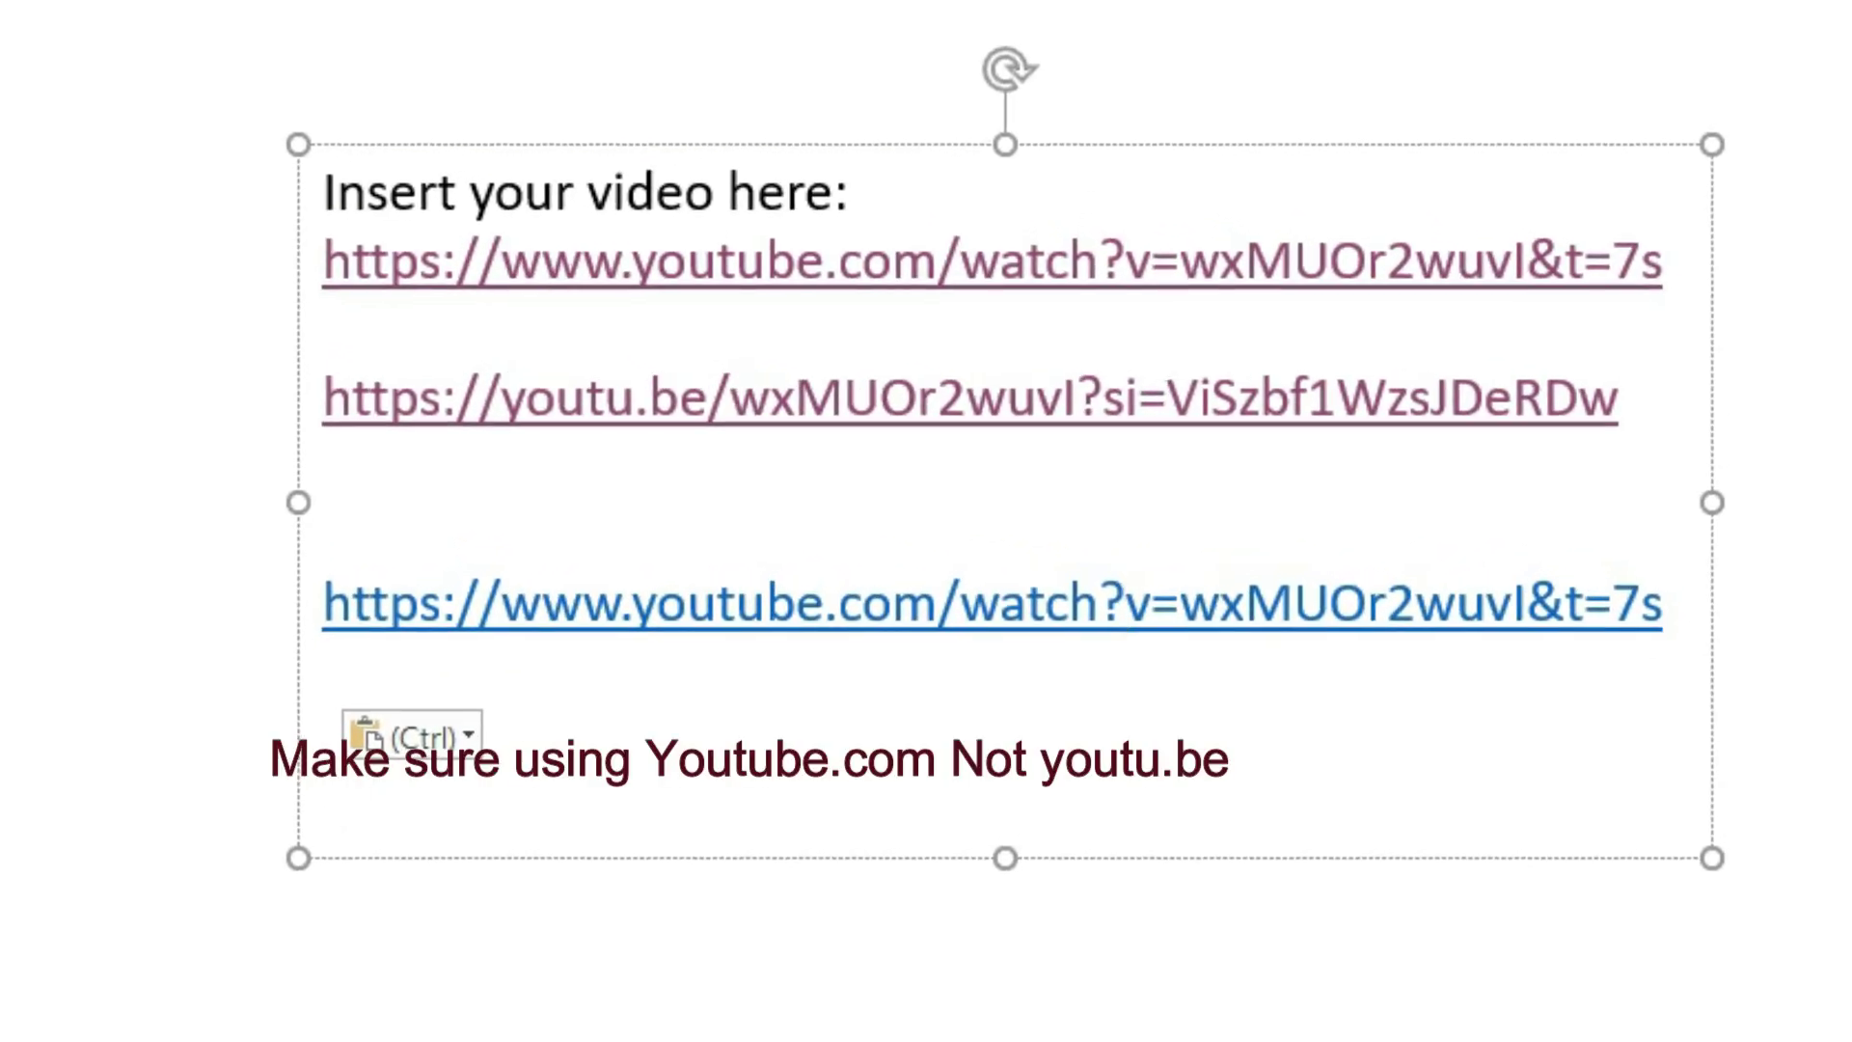
Step: Replace '?v=' with '/' so the third link reads youtube.com/watch/wxMUOr2wuvI&t=7s
key(BackSpace)
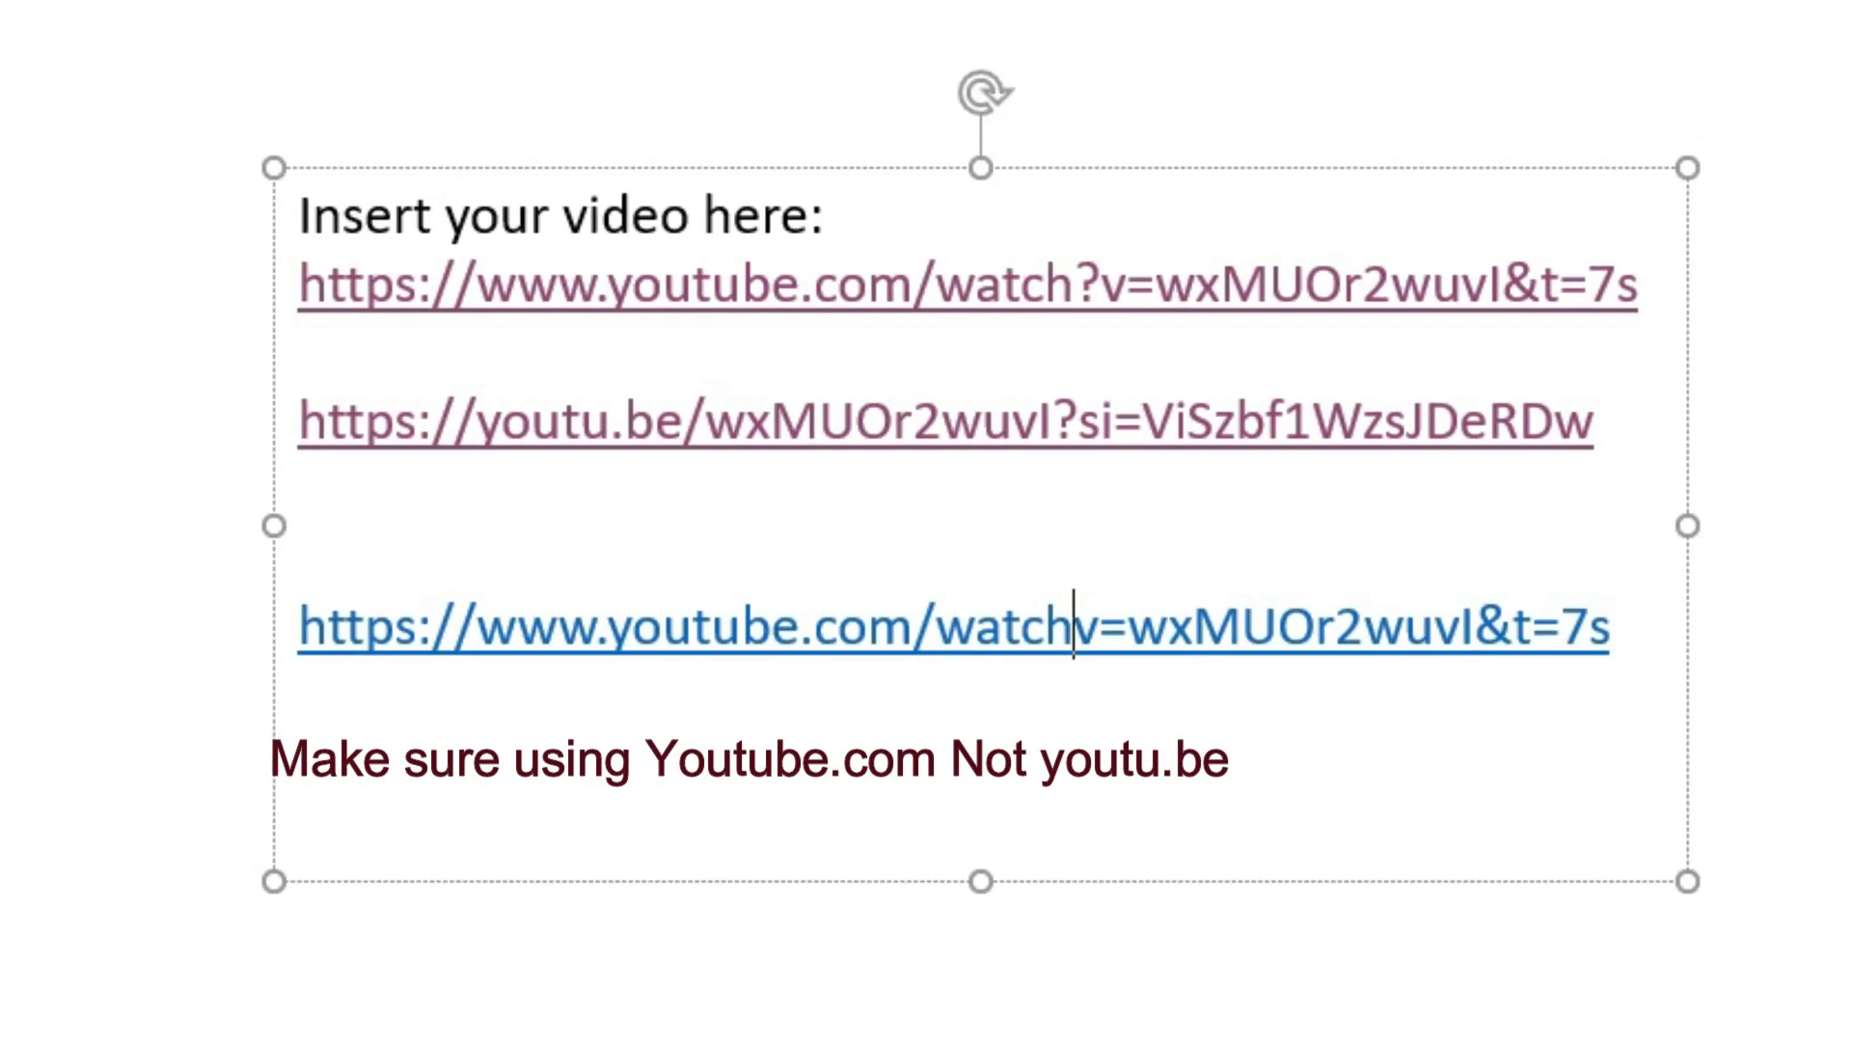
text(/)
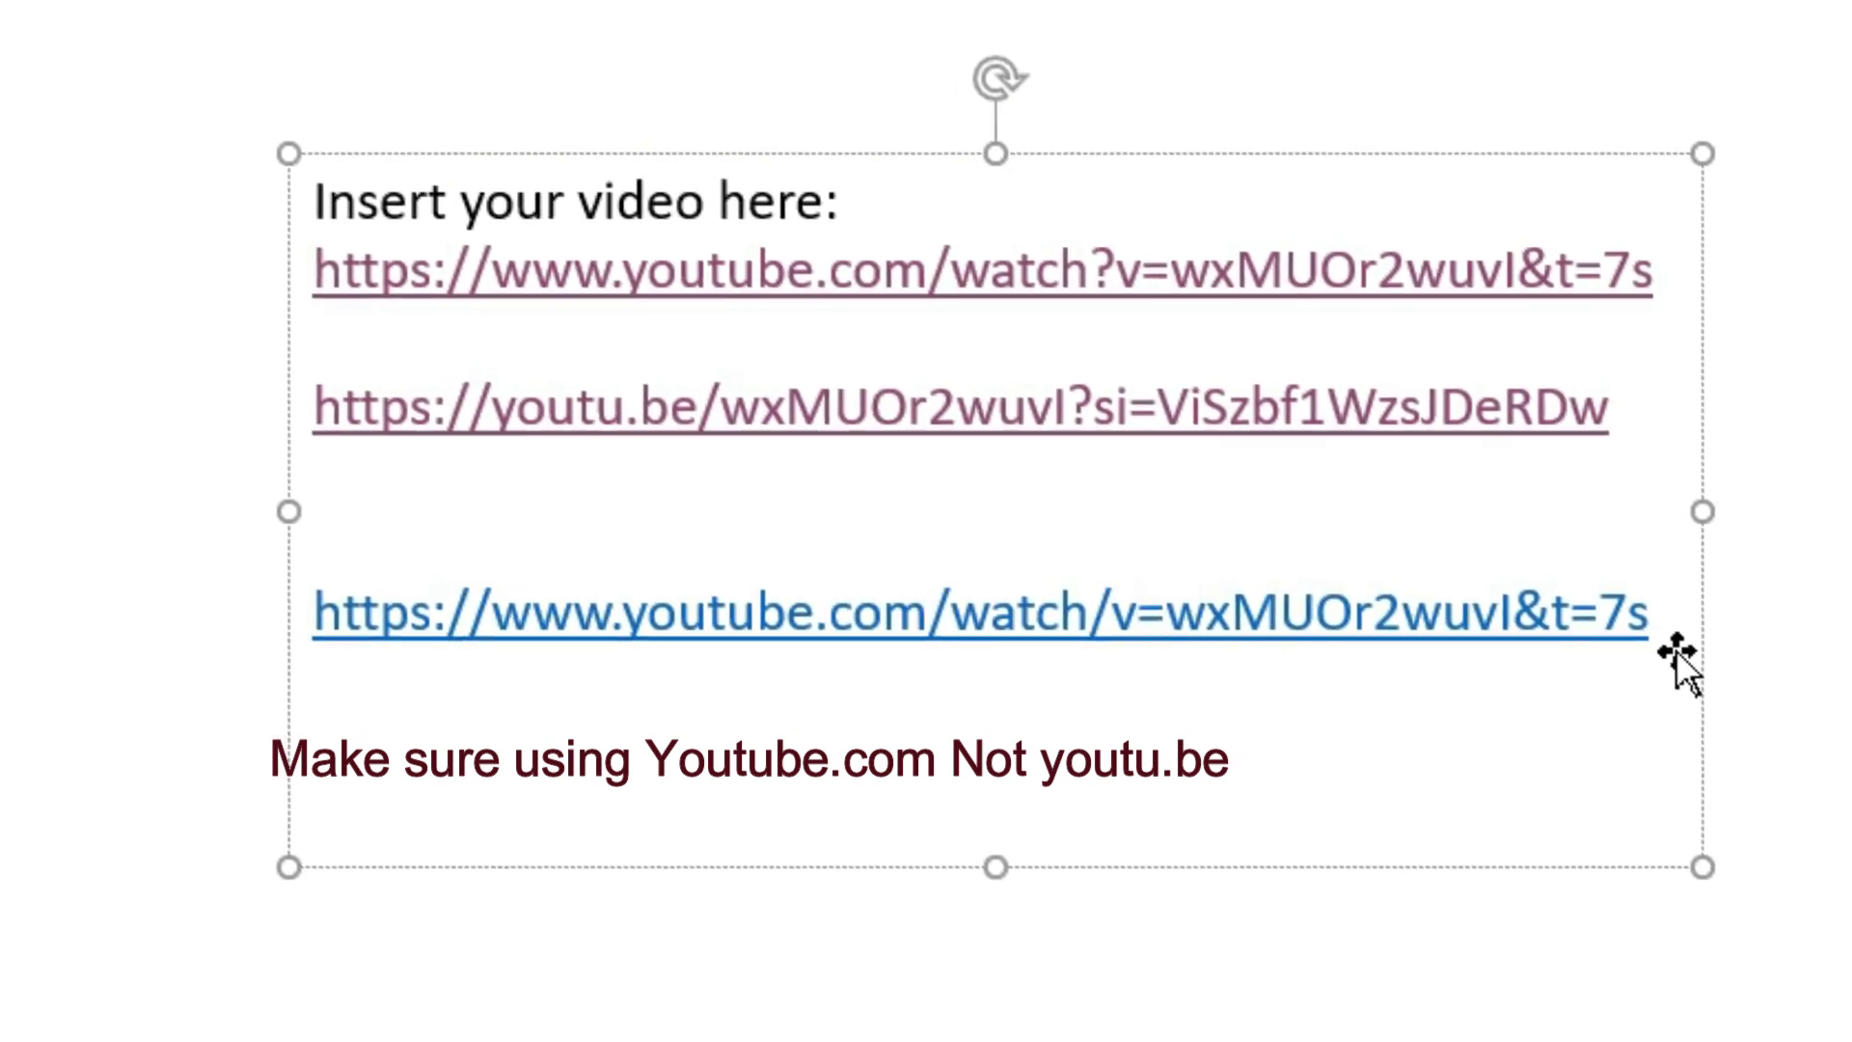
key(BackSpace)
key(BackSpace)
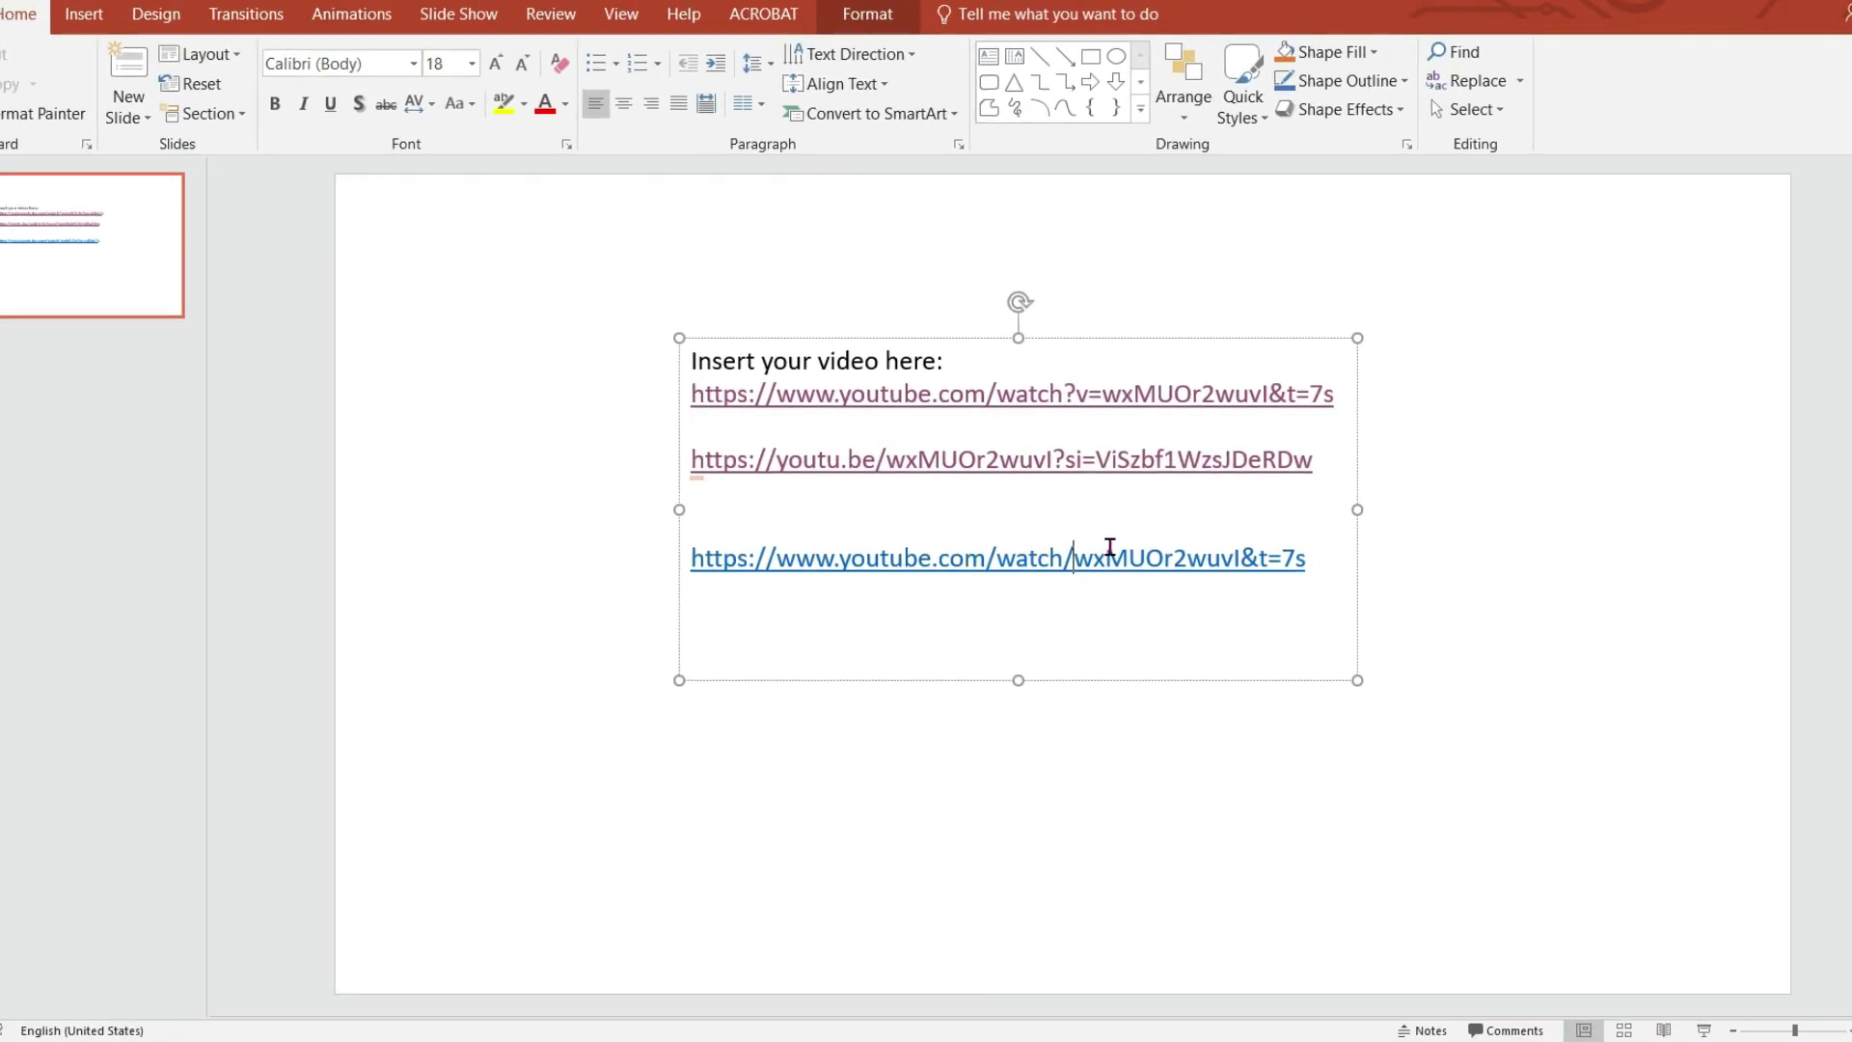
click(1288, 558)
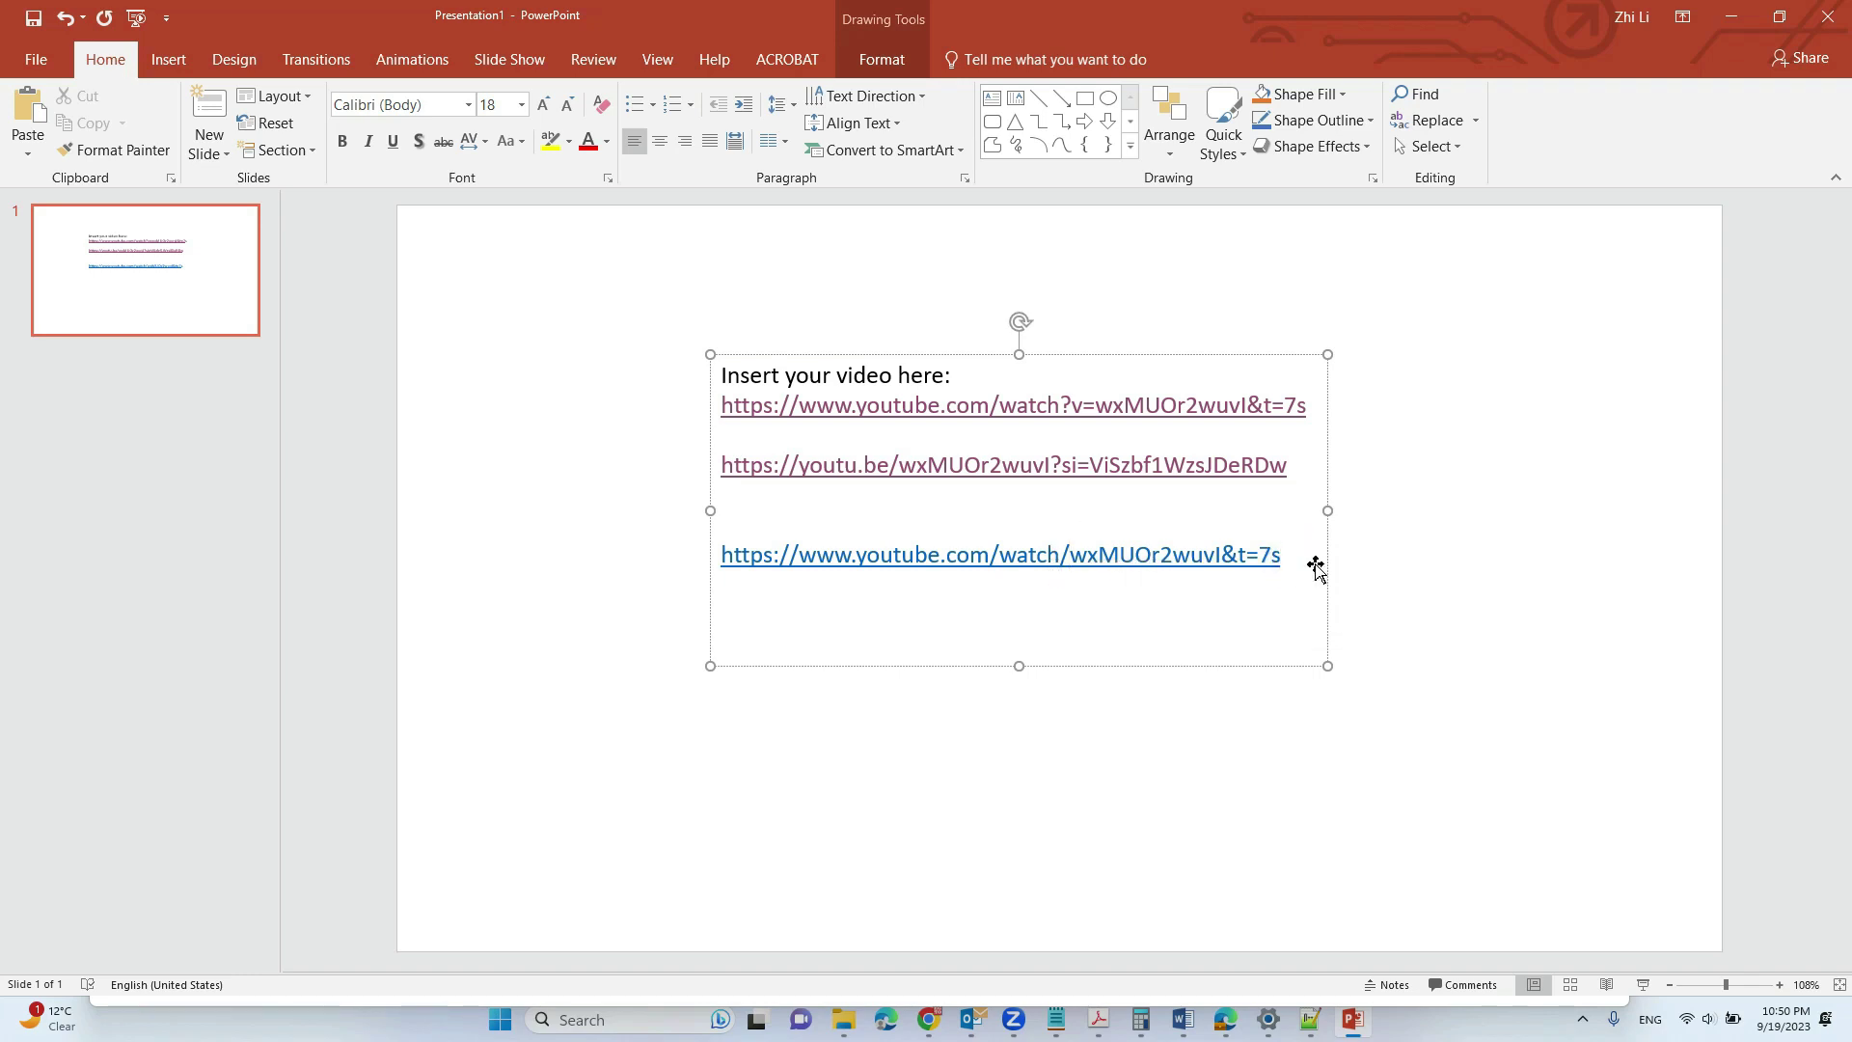
ctrl+click(1025, 561)
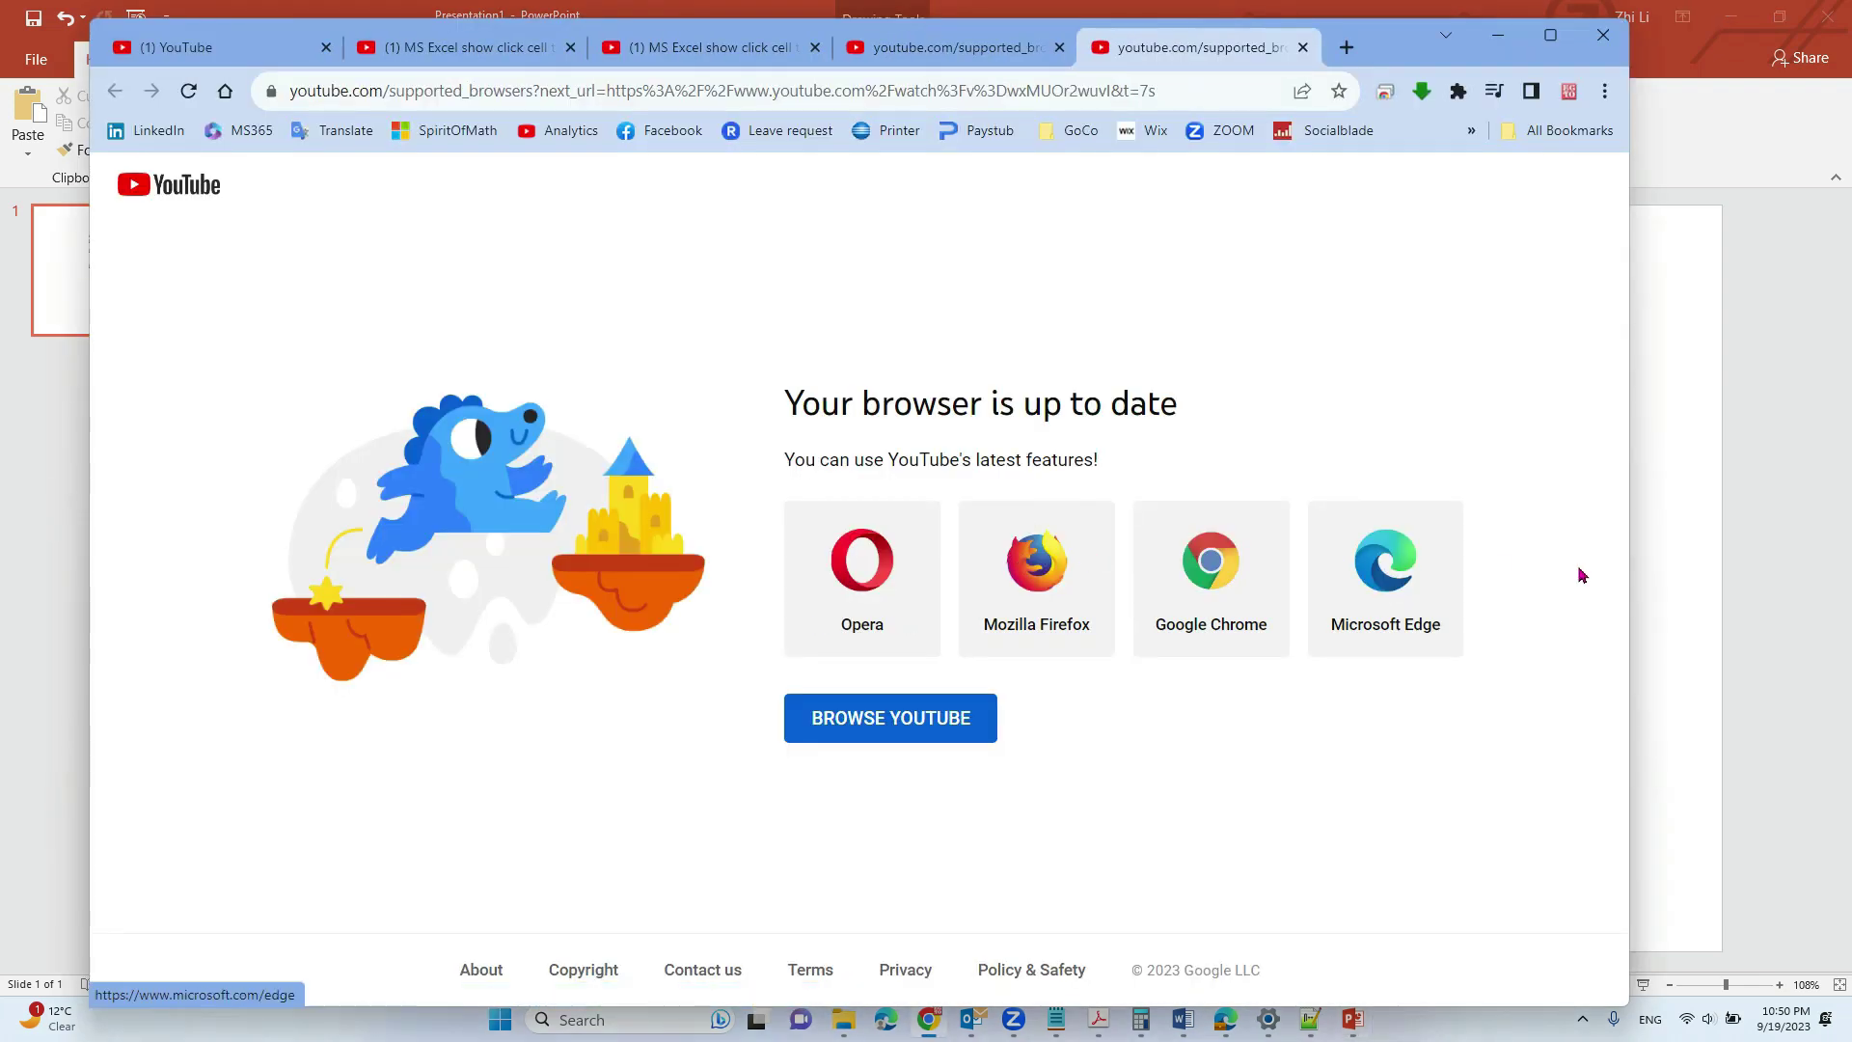
click(1665, 586)
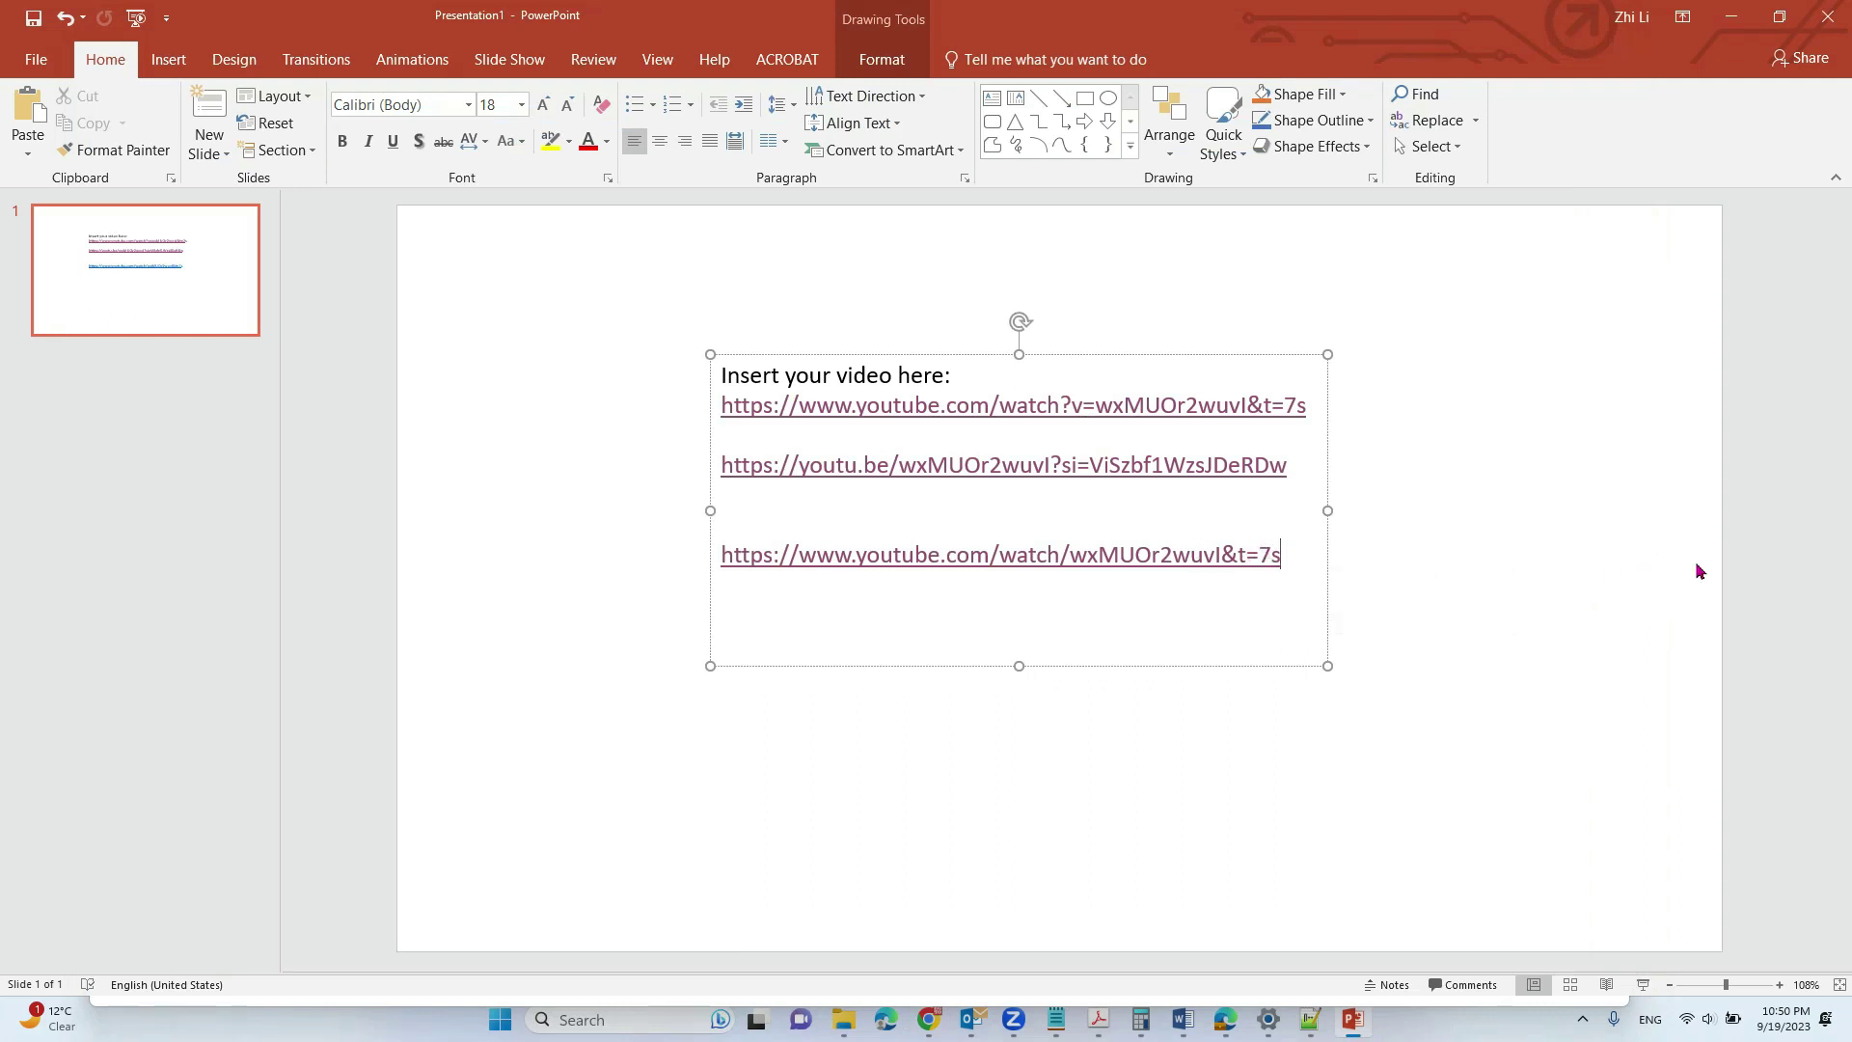
Step: Trim '7s' so the third link ends watch/wxMUOr2wuvI&t, relink it, and test it on YouTube
key(ctrl+z)
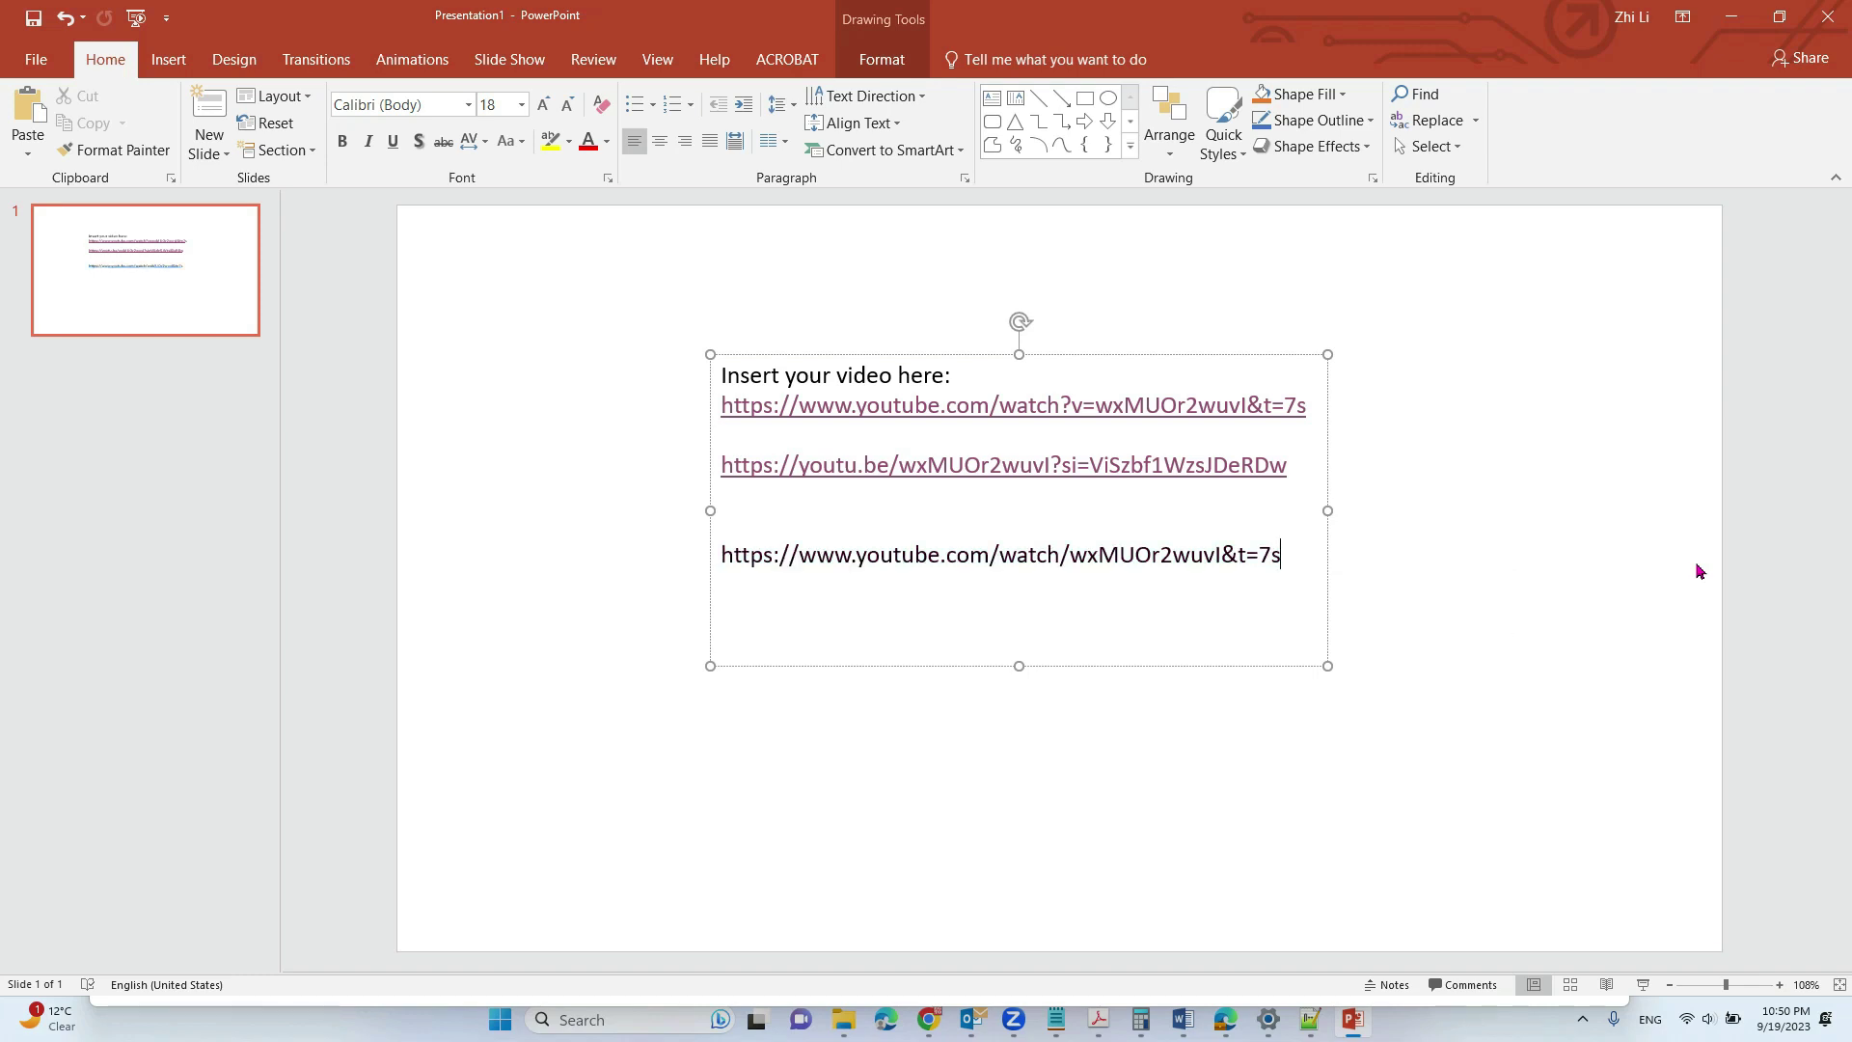
key(BackSpace)
key(BackSpace)
key(Return)
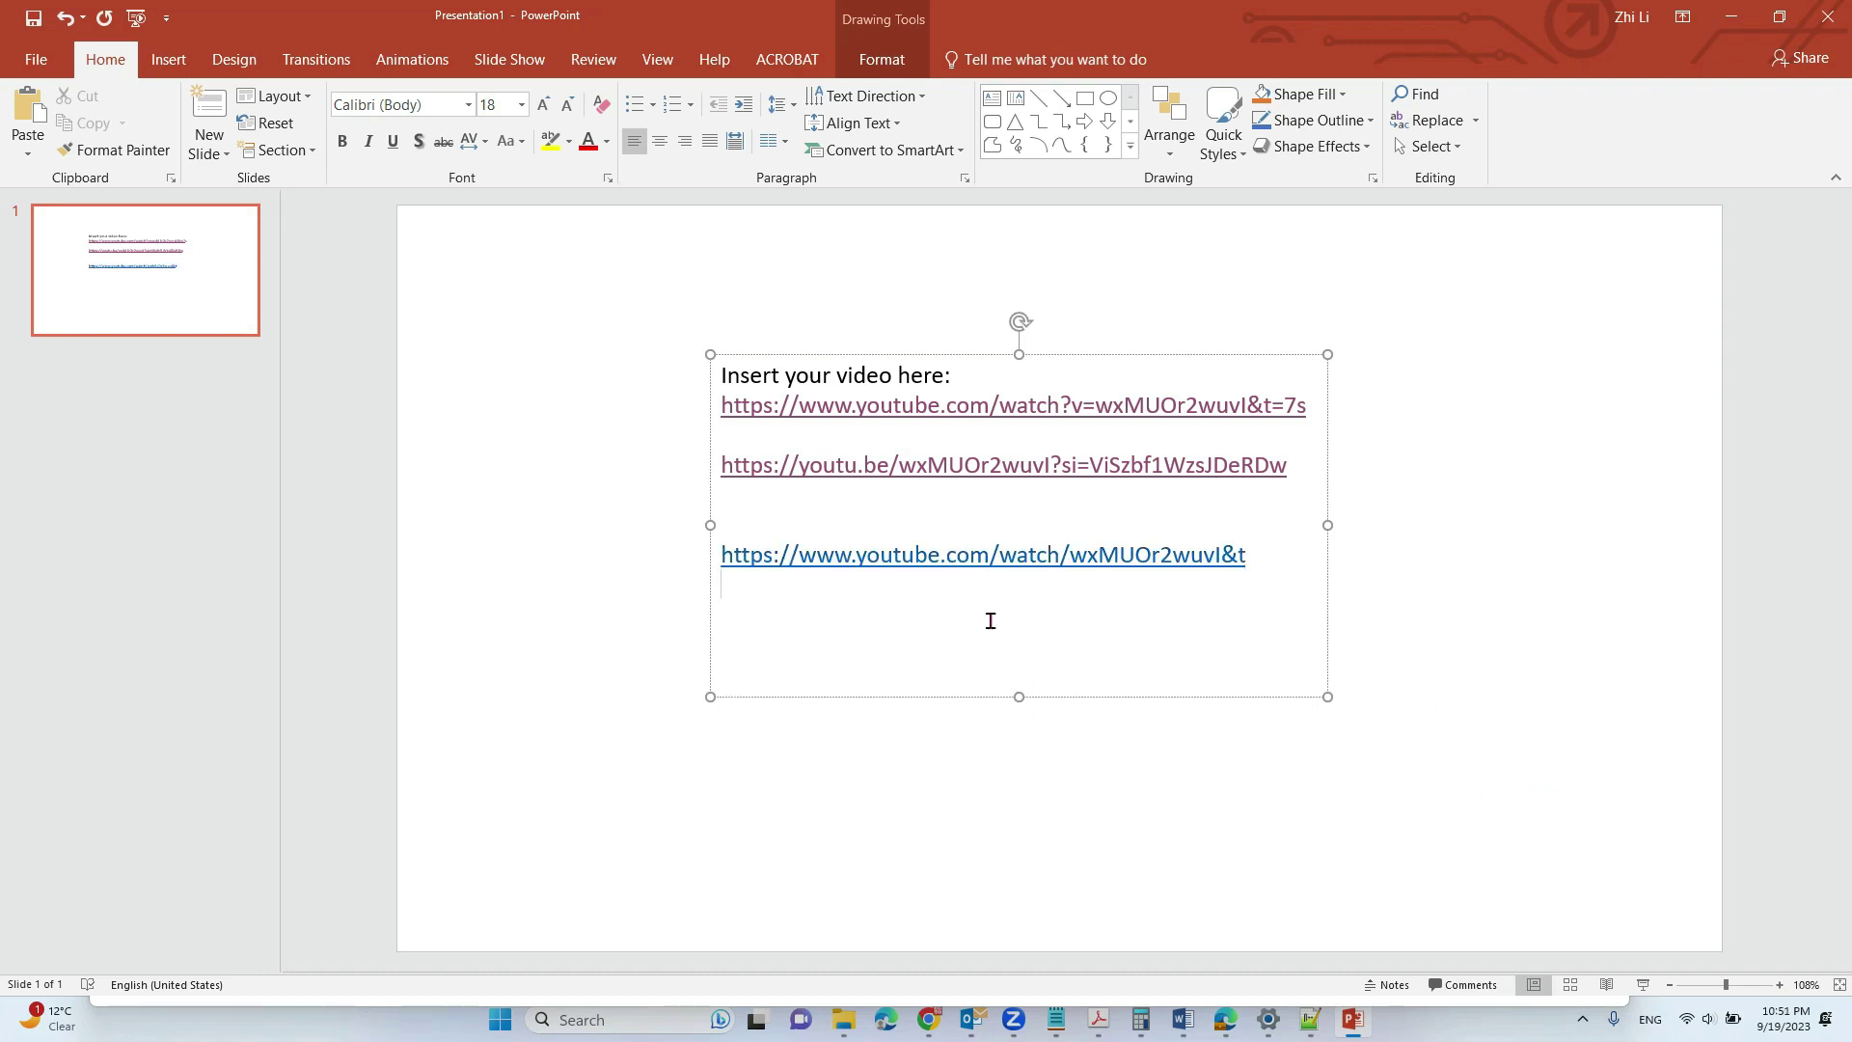
ctrl+click(979, 562)
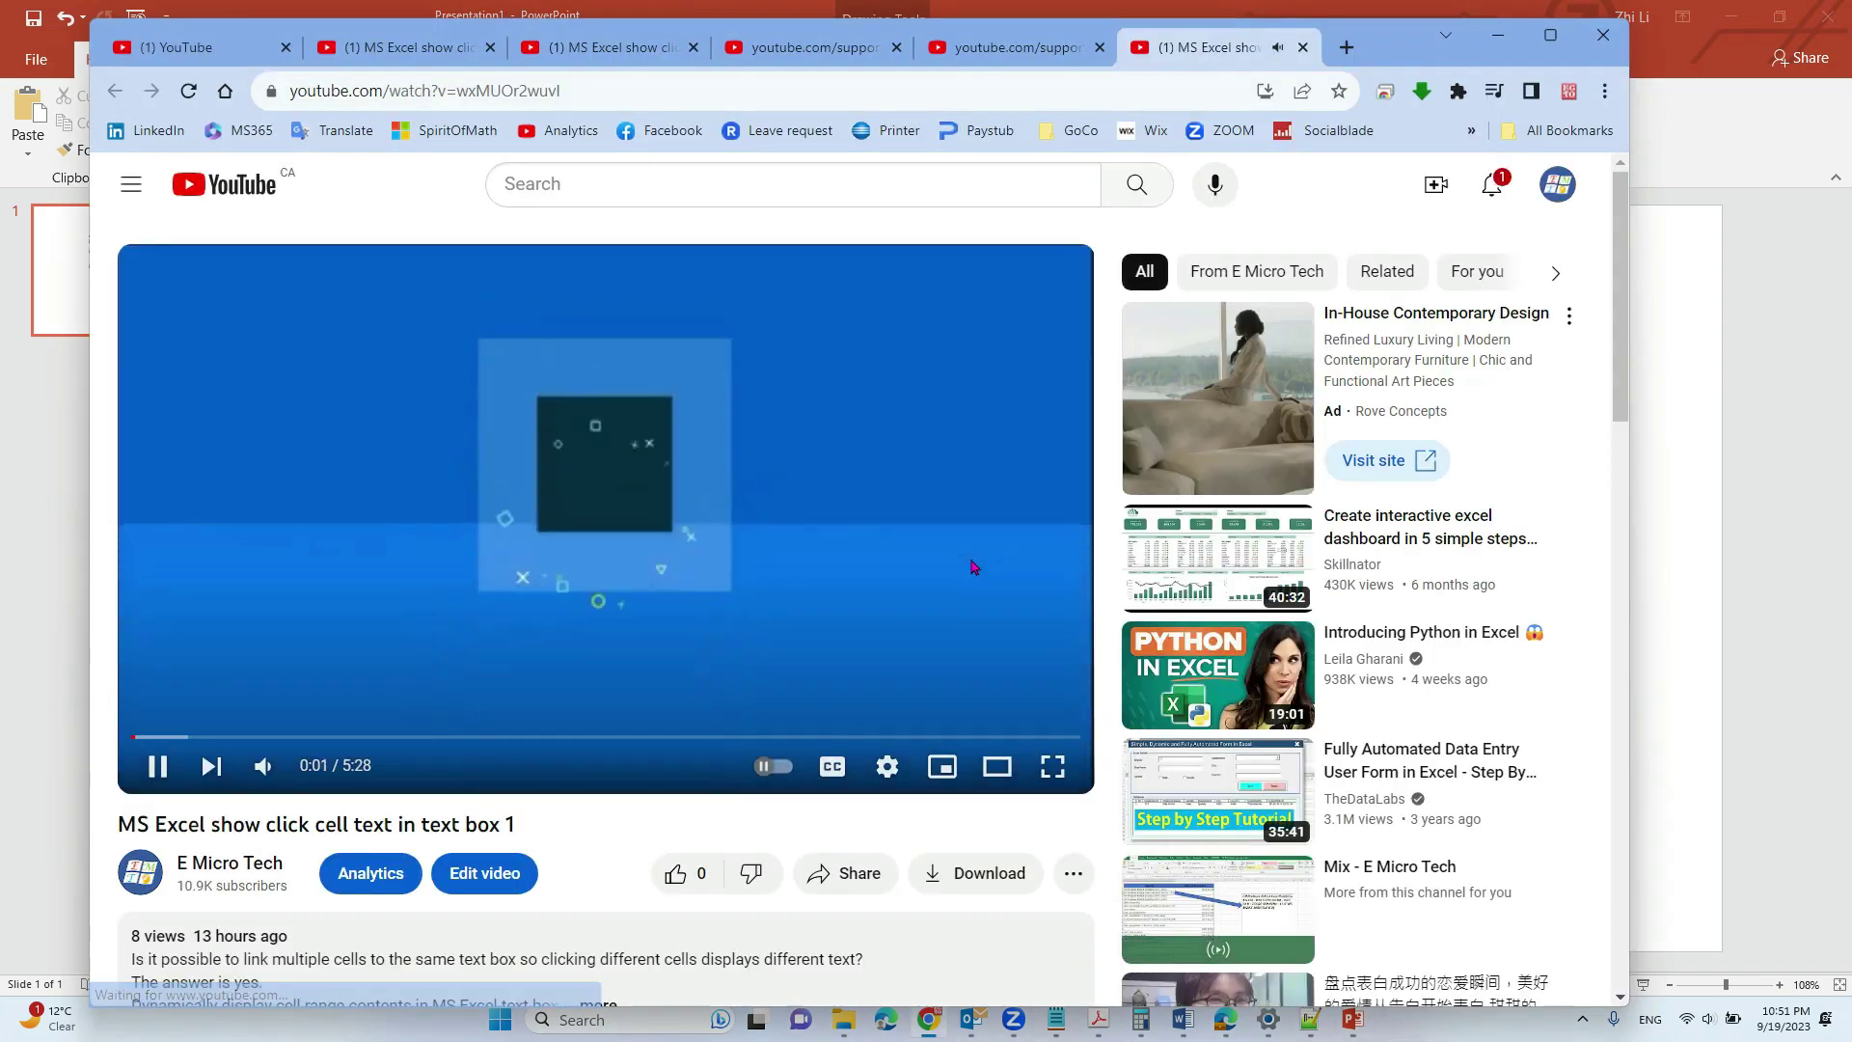
Step: Pause the video at 0:03 and minimize Chrome to bring back the PowerPoint slide
click(885, 562)
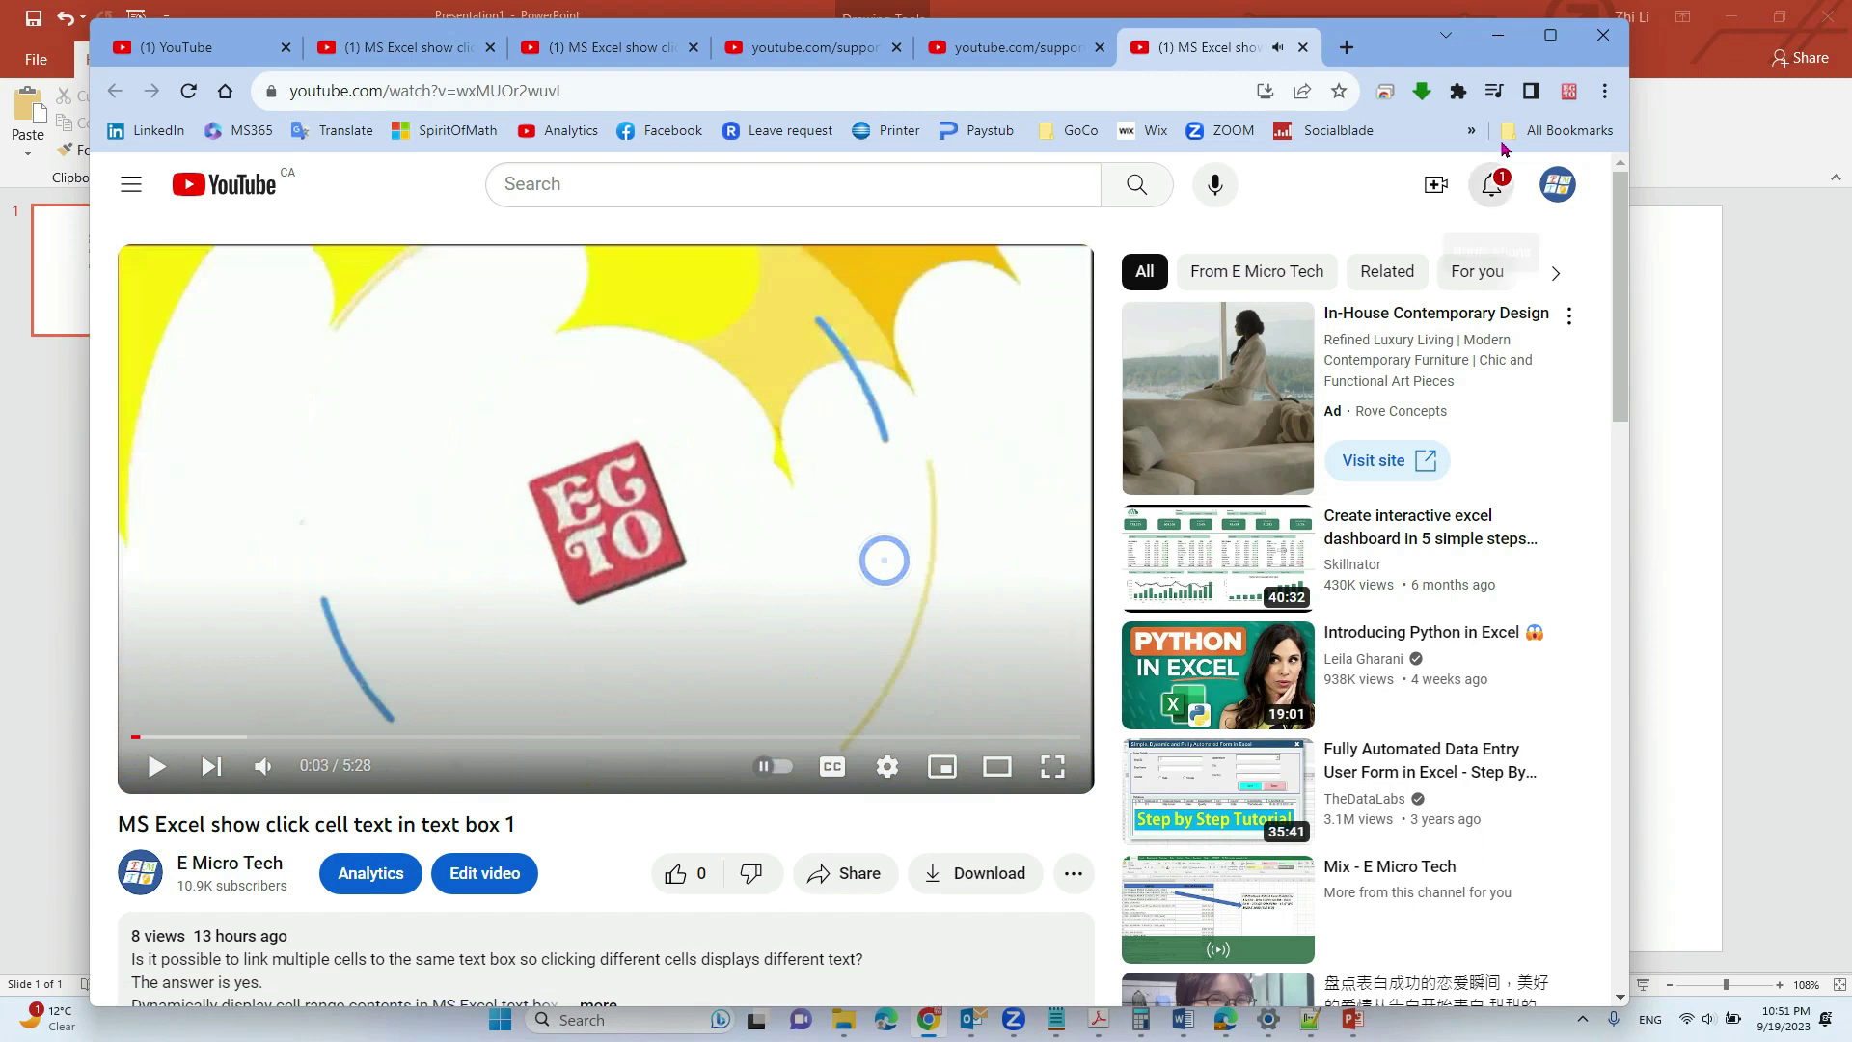
click(1498, 35)
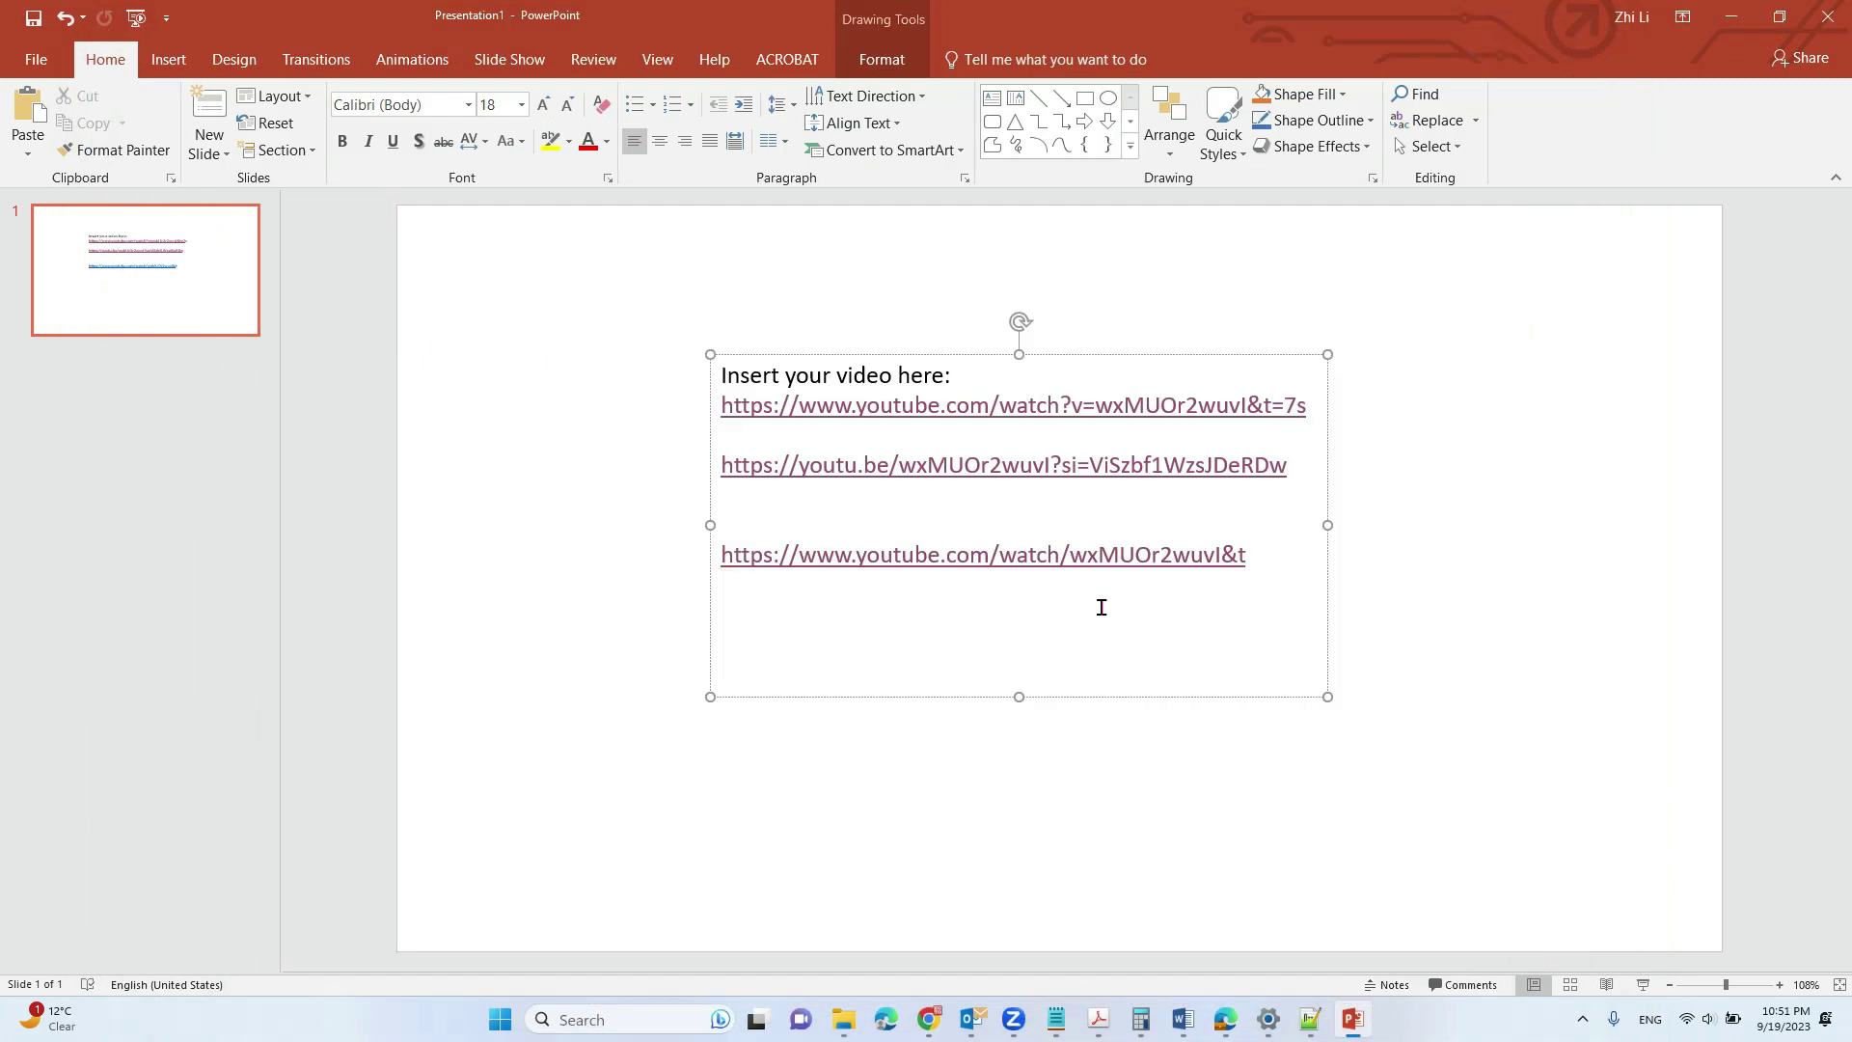